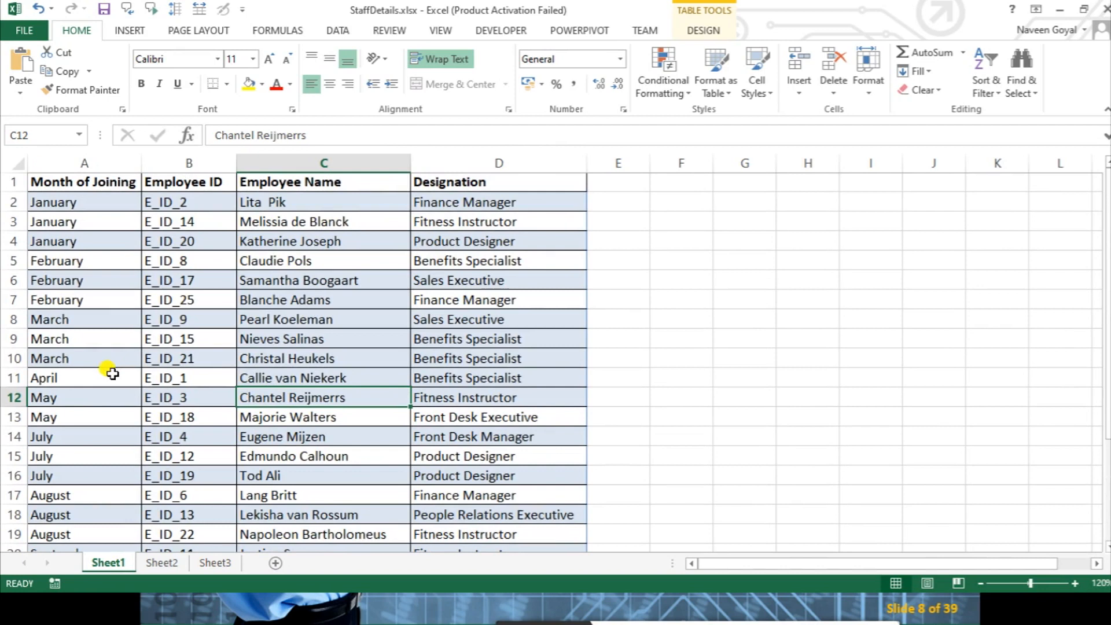
- Examine the staff table on Sheet1, checking how its records are ordered by Month of Joining
{"action": "scroll", "coordinate": [110, 366], "scroll_direction": "down", "scroll_amount": 2}
{"action": "scroll", "coordinate": [106, 357], "scroll_direction": "up", "scroll_amount": 2}
{"action": "scroll", "coordinate": [88, 307], "scroll_direction": "down", "scroll_amount": 3}
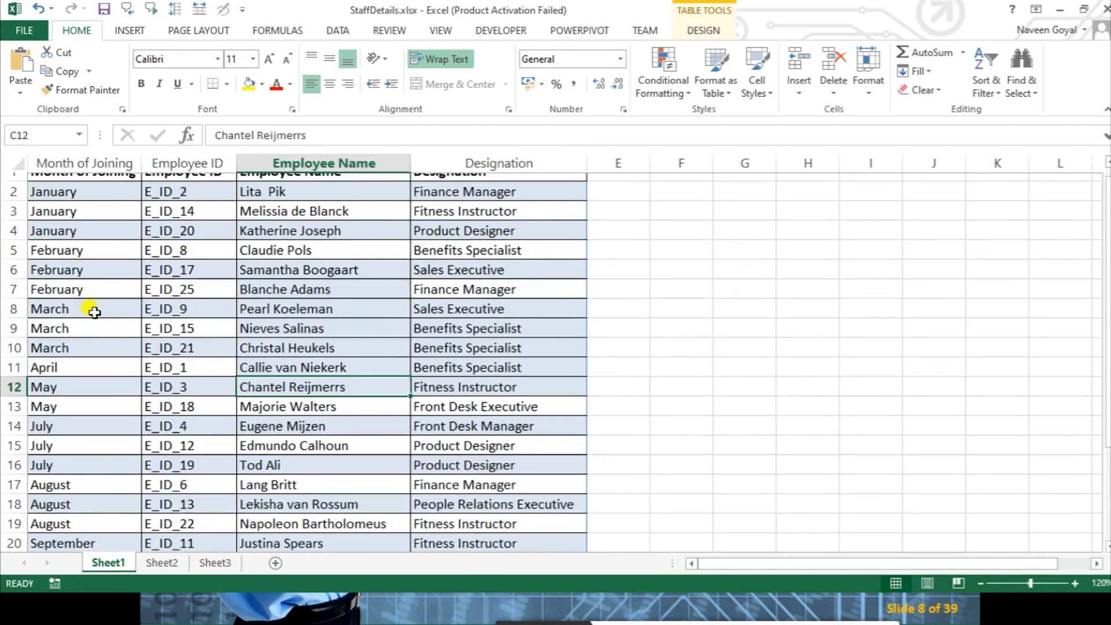
{"action": "scroll", "coordinate": [92, 504], "scroll_direction": "up", "scroll_amount": 1}
{"action": "scroll", "coordinate": [92, 510], "scroll_direction": "up", "scroll_amount": 3}
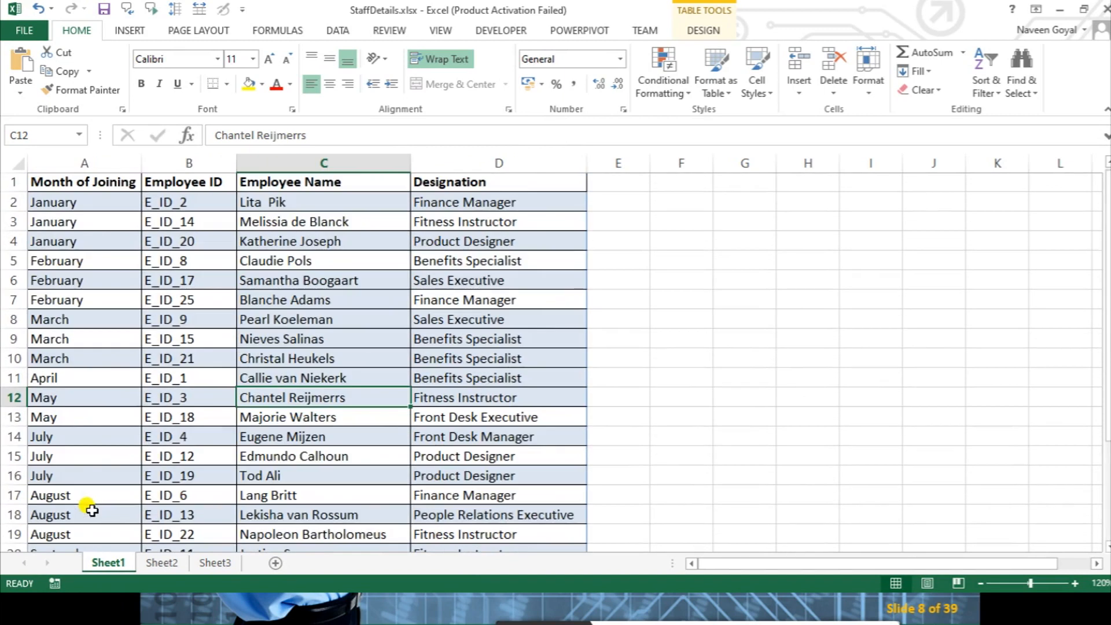
{"action": "left_click", "coordinate": [54, 200]}
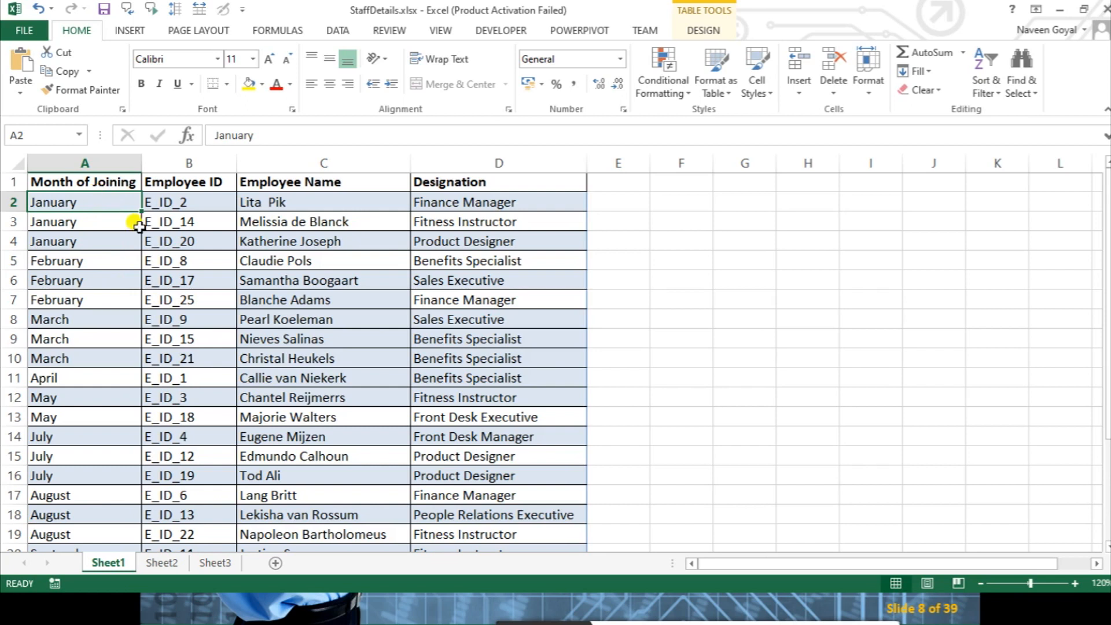
{"action": "left_click", "coordinate": [111, 241]}
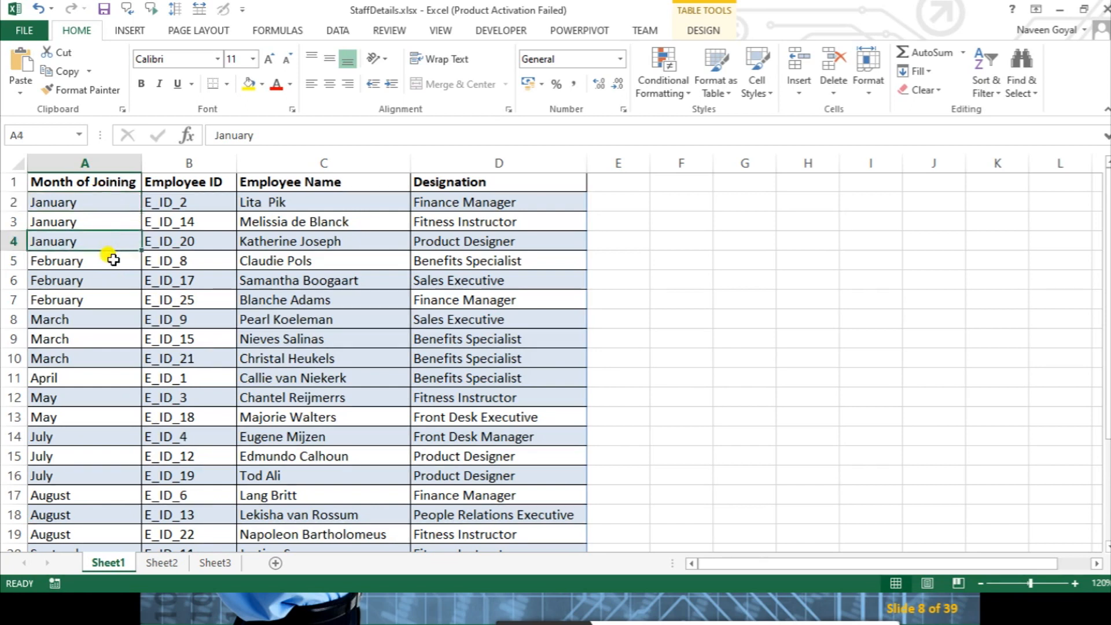
{"action": "left_click", "coordinate": [109, 301]}
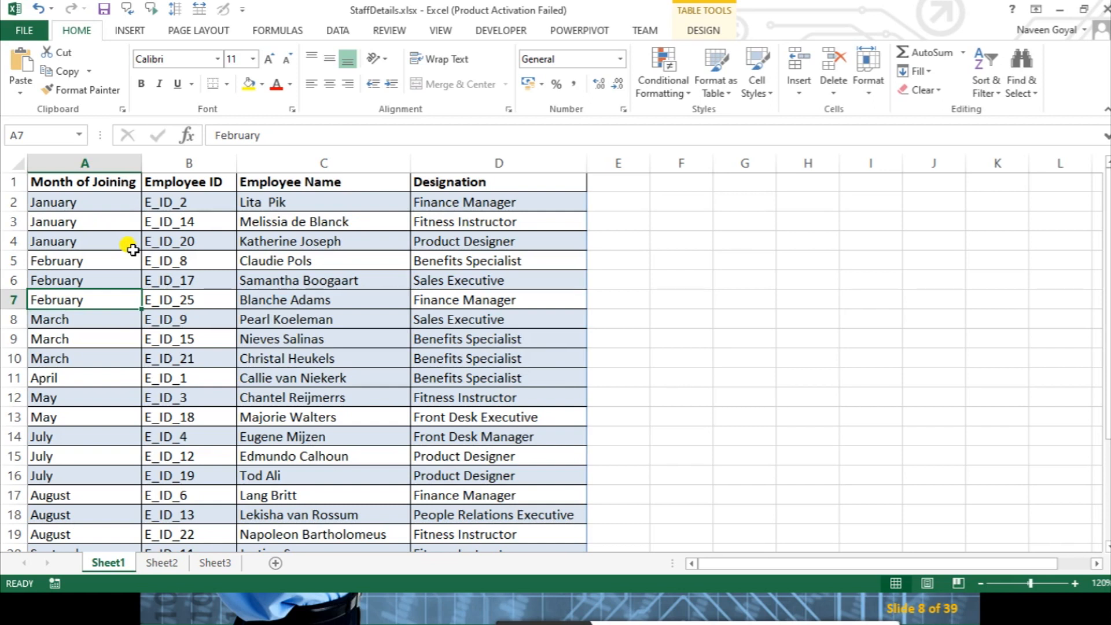
{"action": "left_click", "coordinate": [107, 196]}
{"action": "left_click", "coordinate": [84, 356]}
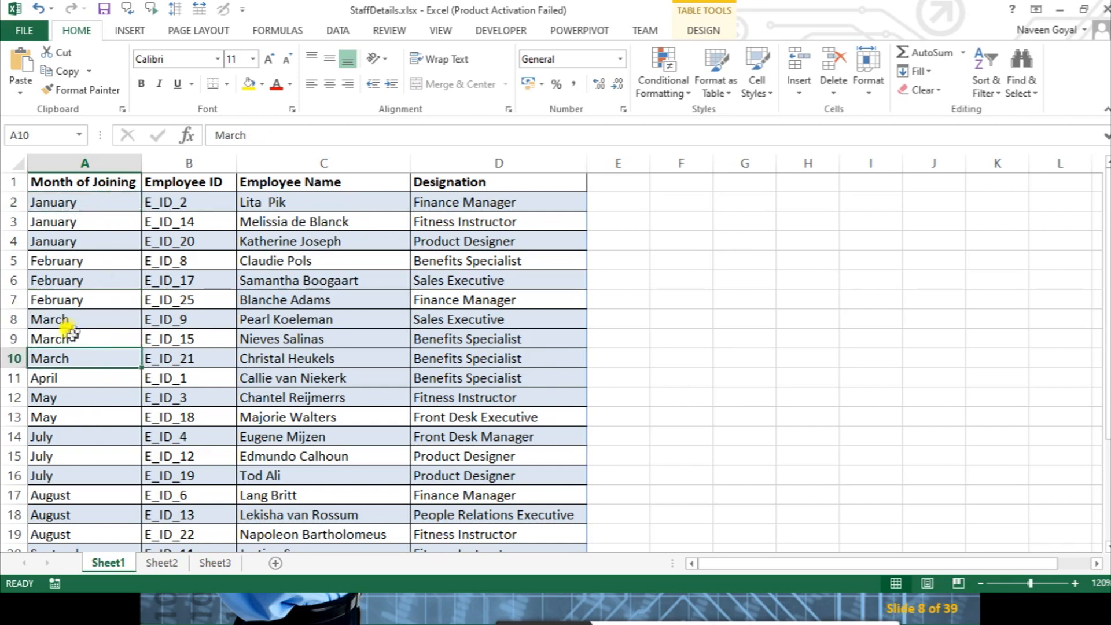
{"action": "left_click", "coordinate": [107, 279]}
{"action": "key", "text": "ctrl+a"}
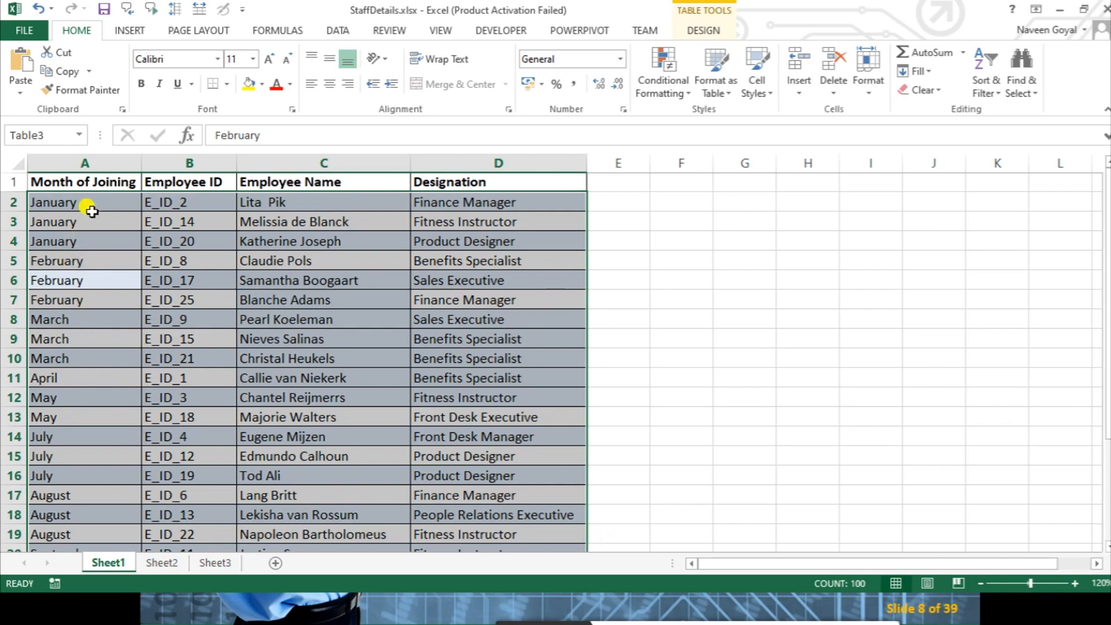
- Sort the staff table by Employee Name from A to Z
{"action": "left_click", "coordinate": [204, 259]}
{"action": "left_click", "coordinate": [272, 177]}
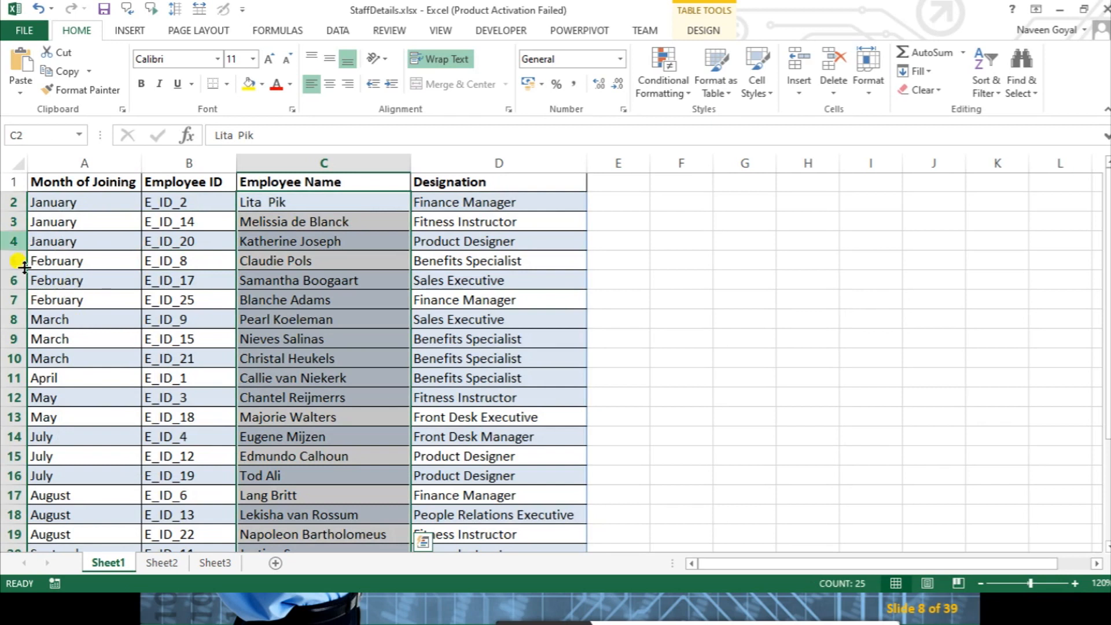
{"action": "left_click", "coordinate": [298, 178]}
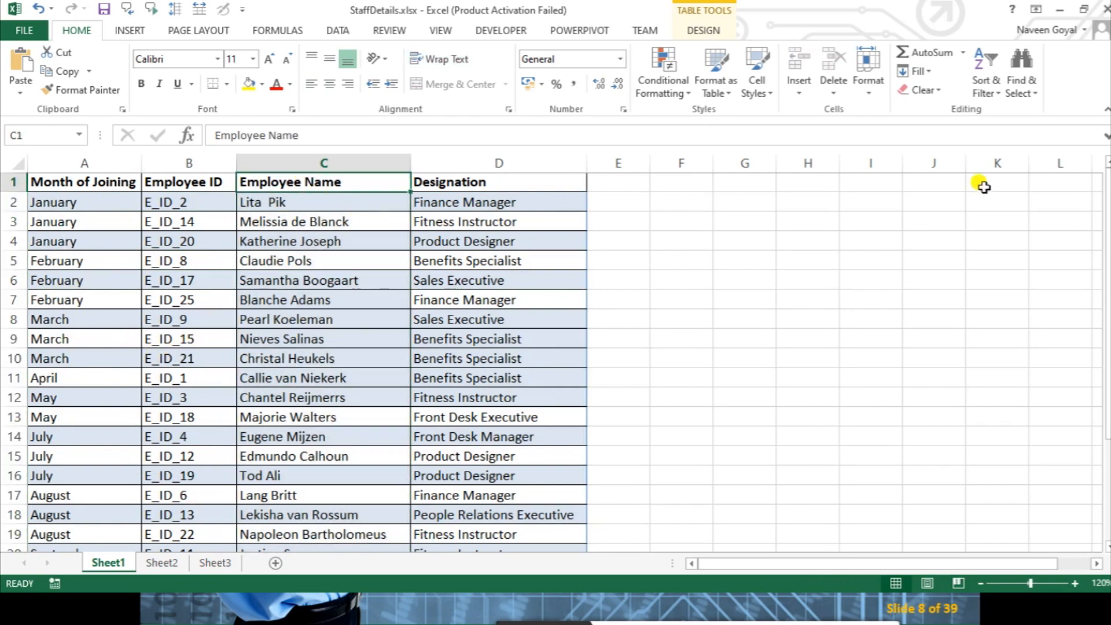
{"action": "left_click", "coordinate": [996, 89]}
{"action": "left_click", "coordinate": [1018, 110]}
{"action": "left_click", "coordinate": [457, 270]}
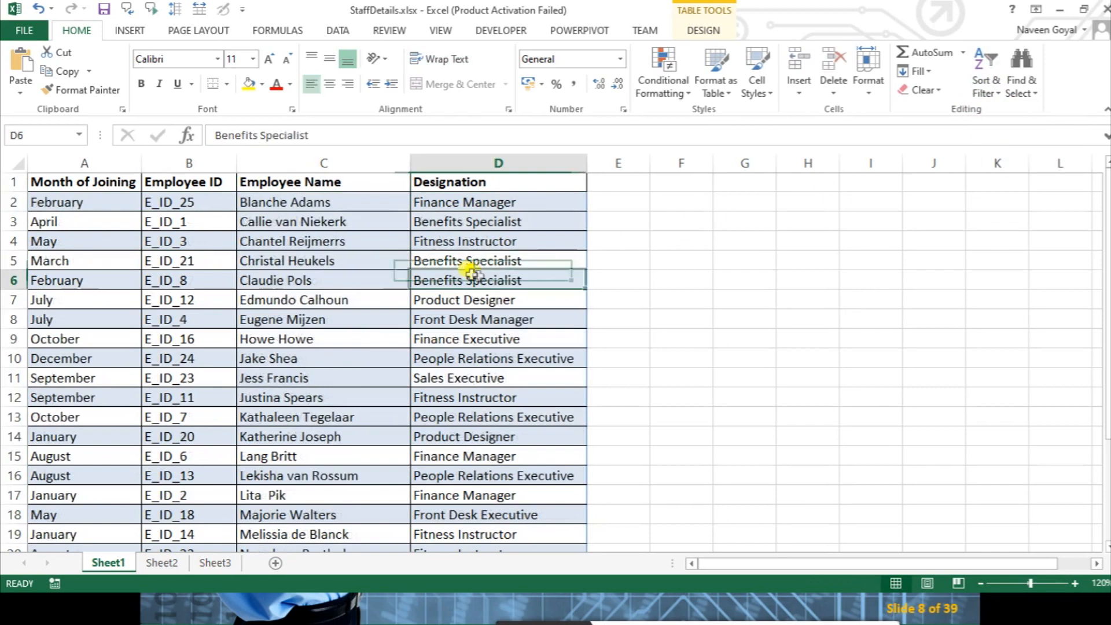
- Sort the staff table alphabetically by Month of Joining, from A to Z, and review the month order
{"action": "left_click_drag", "start_coordinate": [93, 202], "coordinate": [69, 529]}
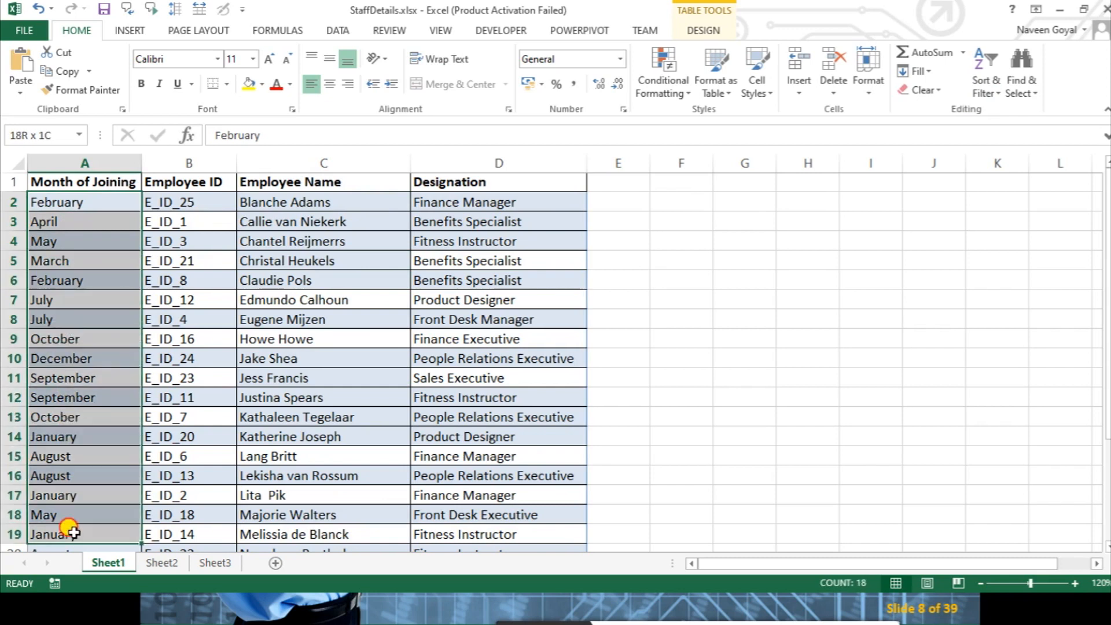
{"action": "left_click", "coordinate": [130, 342]}
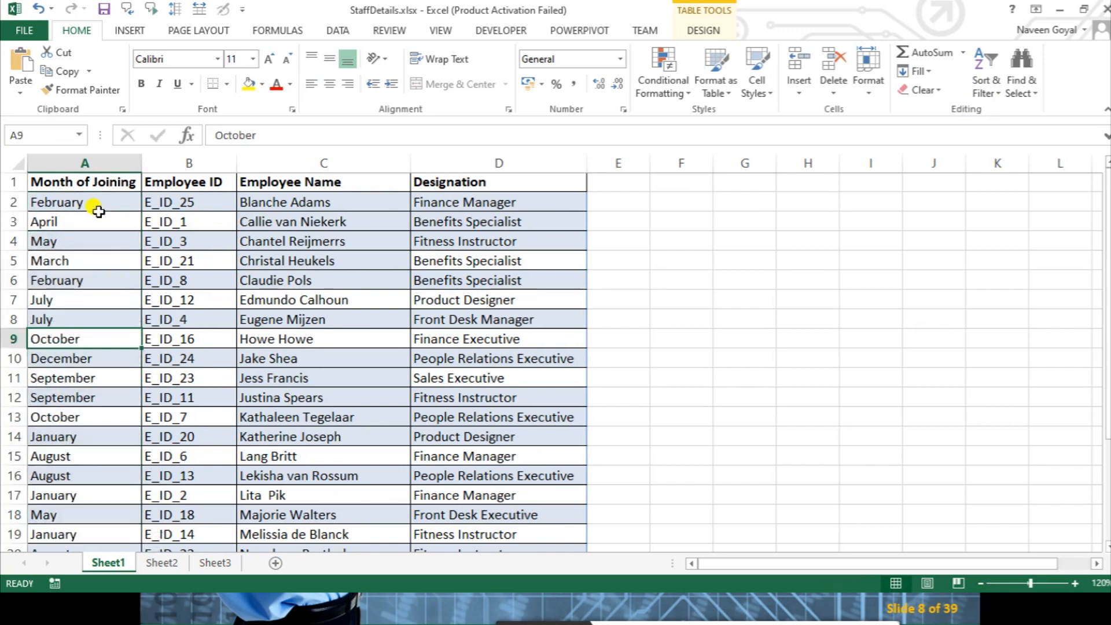
{"action": "left_click", "coordinate": [110, 179]}
{"action": "left_click", "coordinate": [986, 102]}
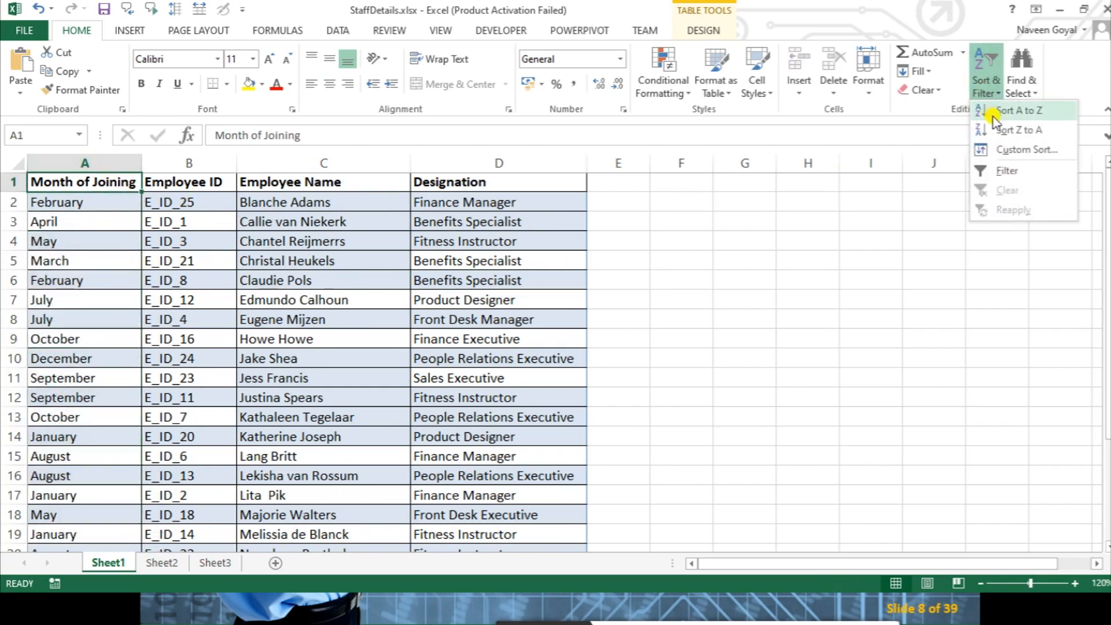
{"action": "left_click", "coordinate": [987, 112]}
{"action": "left_click", "coordinate": [402, 322]}
{"action": "left_click_drag", "start_coordinate": [92, 201], "coordinate": [87, 397]}
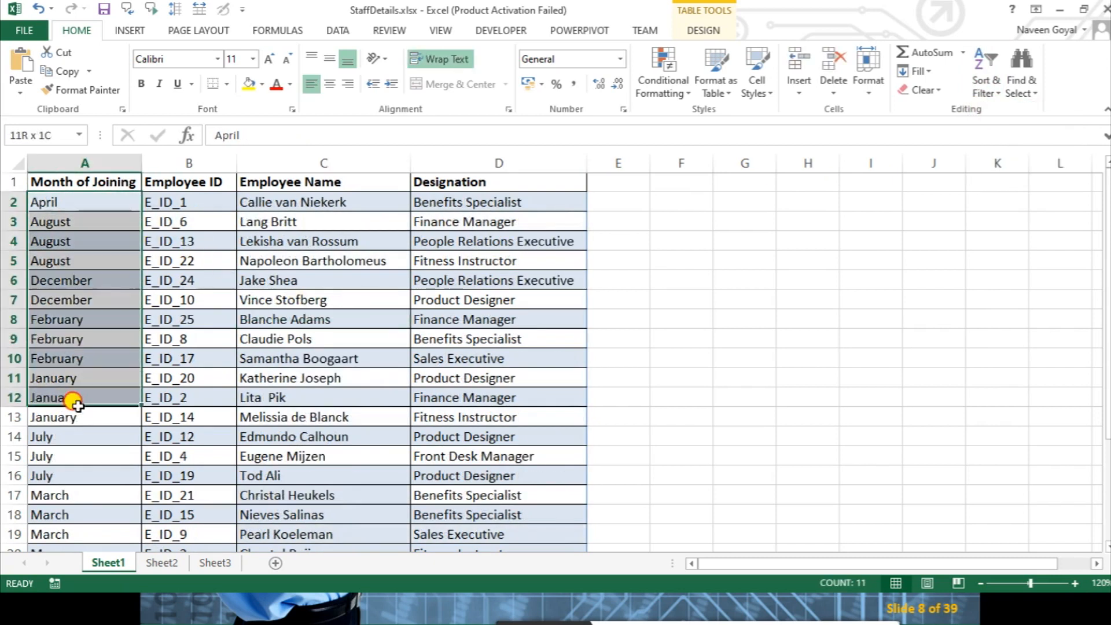
{"action": "left_click", "coordinate": [99, 448]}
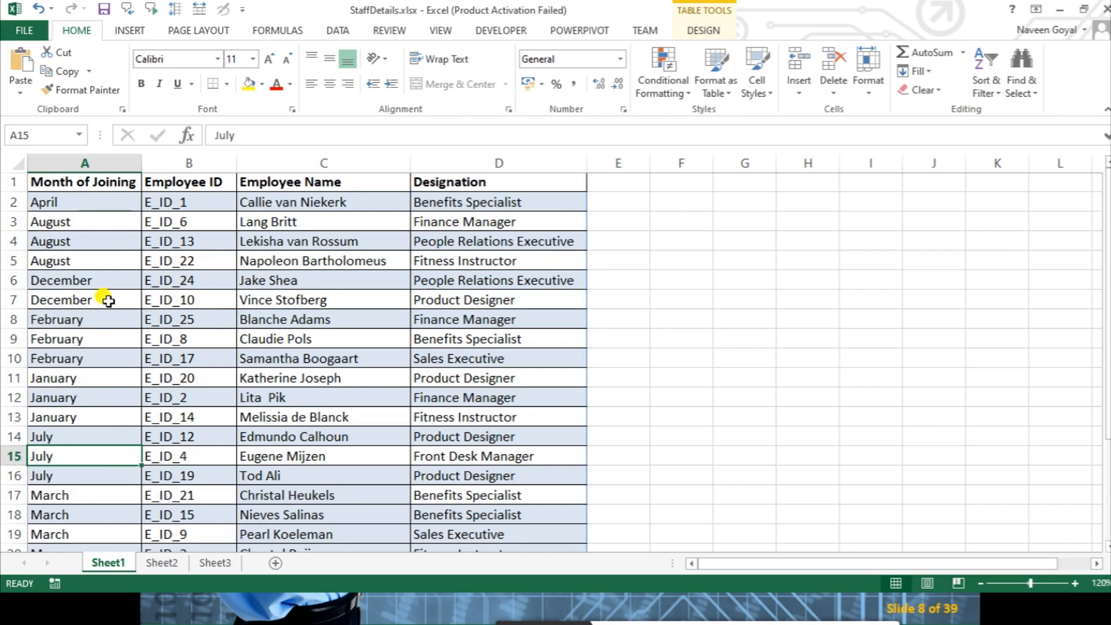
{"action": "left_click", "coordinate": [84, 205]}
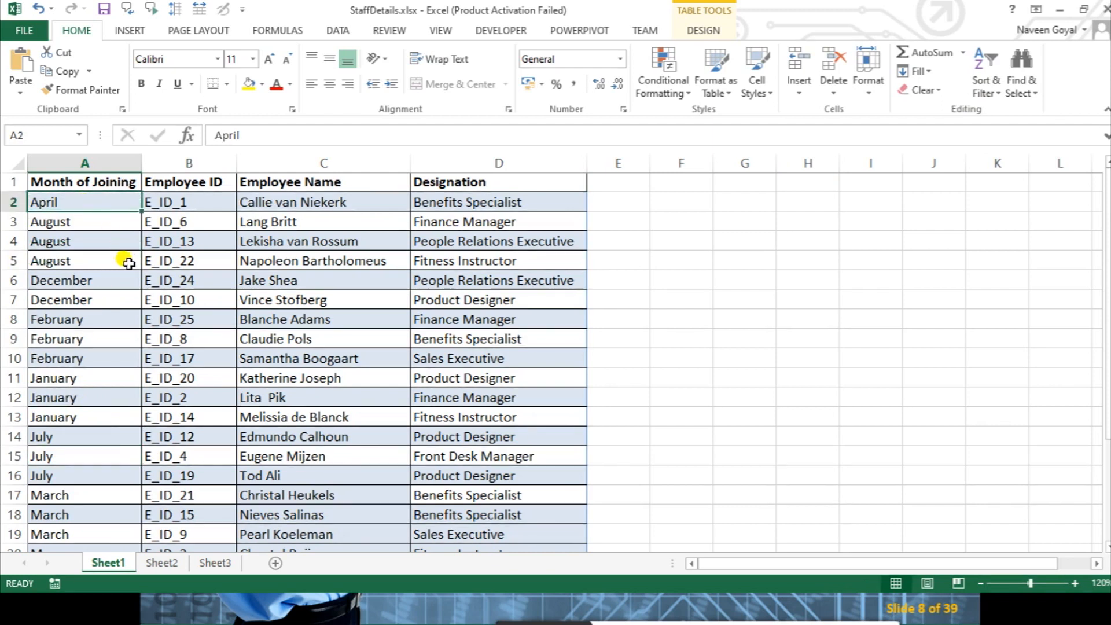
- Start a custom sort on the entire staff table with Month of Joining as the sort column
{"action": "key", "text": "ctrl+a"}
{"action": "scroll", "coordinate": [124, 268], "scroll_direction": "down", "scroll_amount": 2}
{"action": "scroll", "coordinate": [382, 365], "scroll_direction": "up", "scroll_amount": 2}
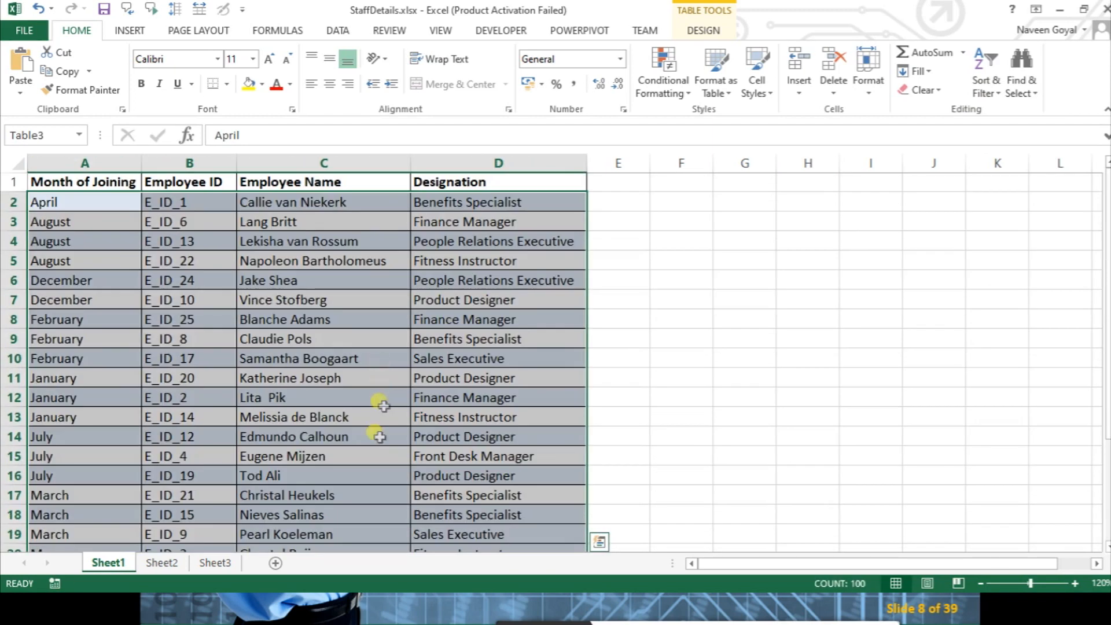
{"action": "left_click", "coordinate": [988, 99]}
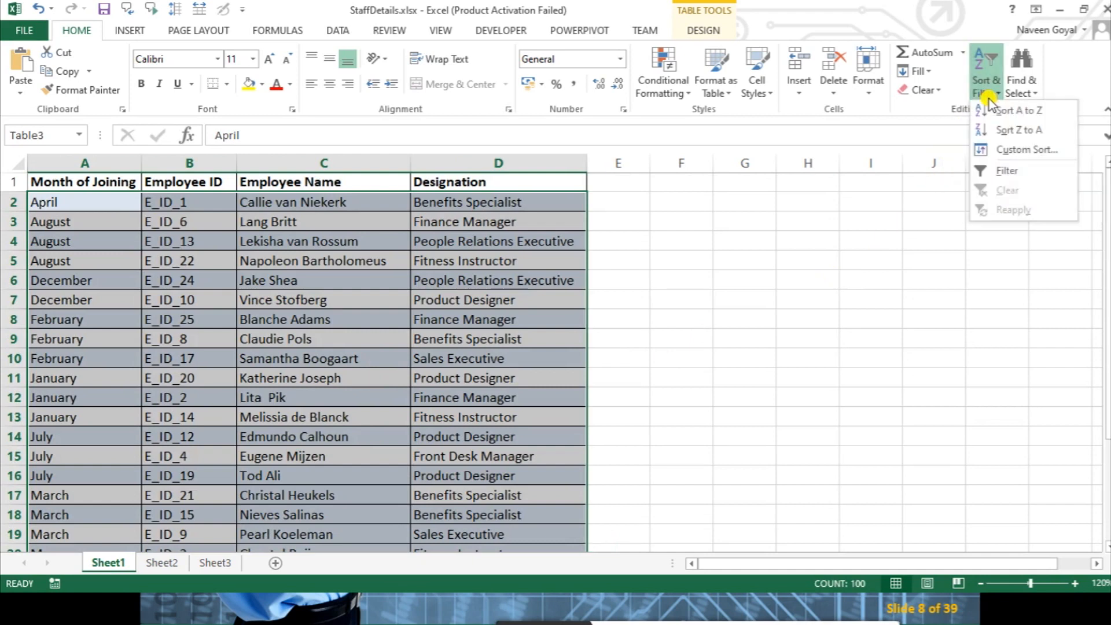
{"action": "left_click", "coordinate": [1019, 153]}
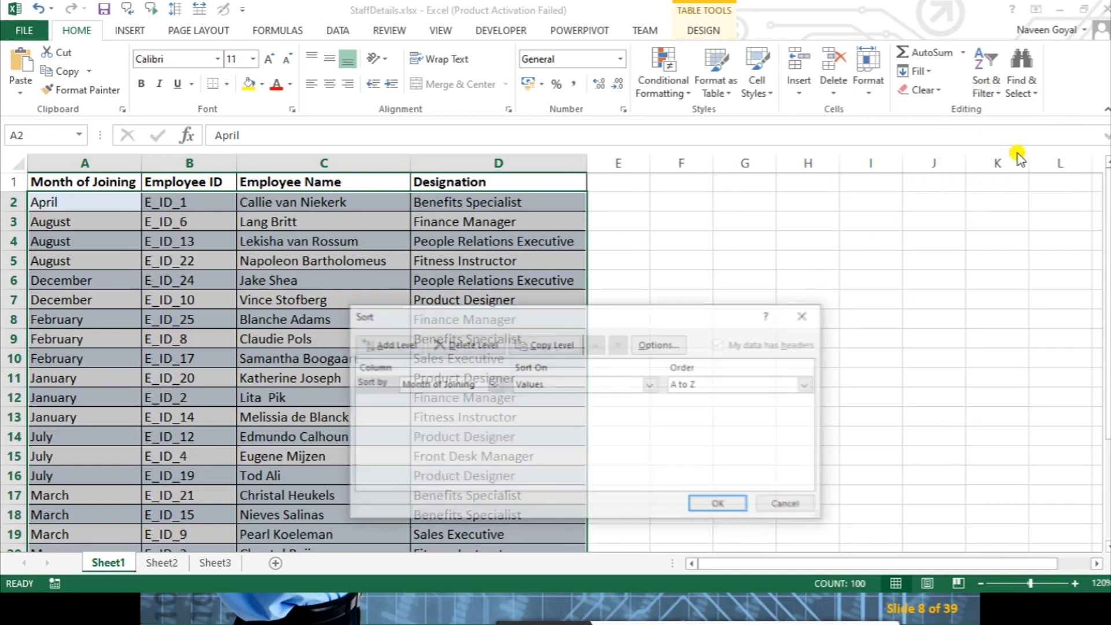
{"action": "left_click_drag", "start_coordinate": [587, 316], "coordinate": [629, 296]}
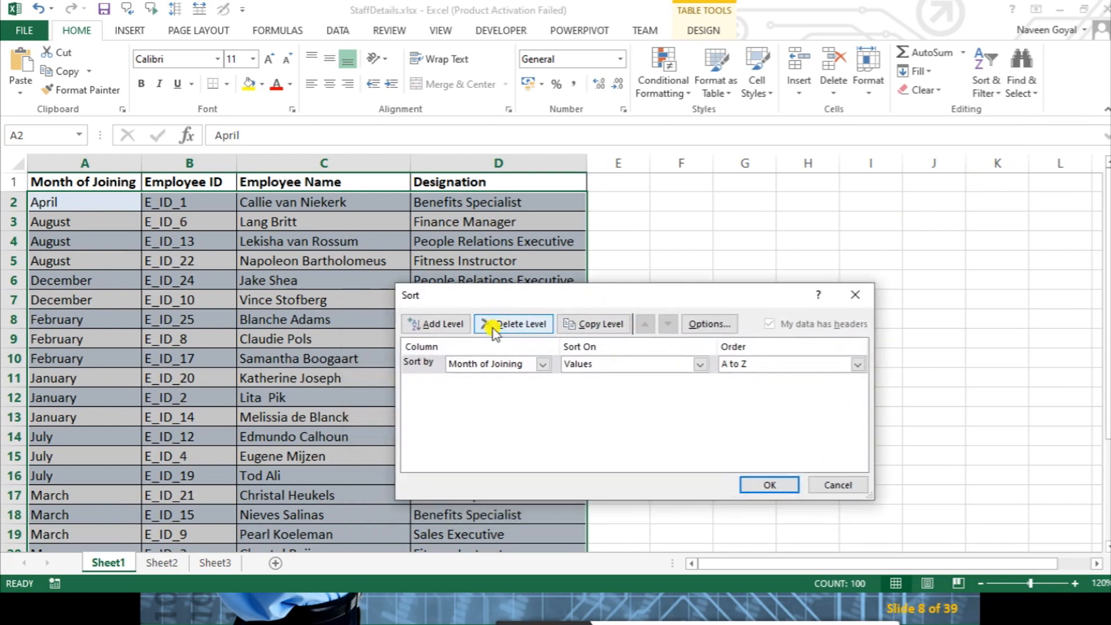
{"action": "left_click", "coordinate": [469, 364]}
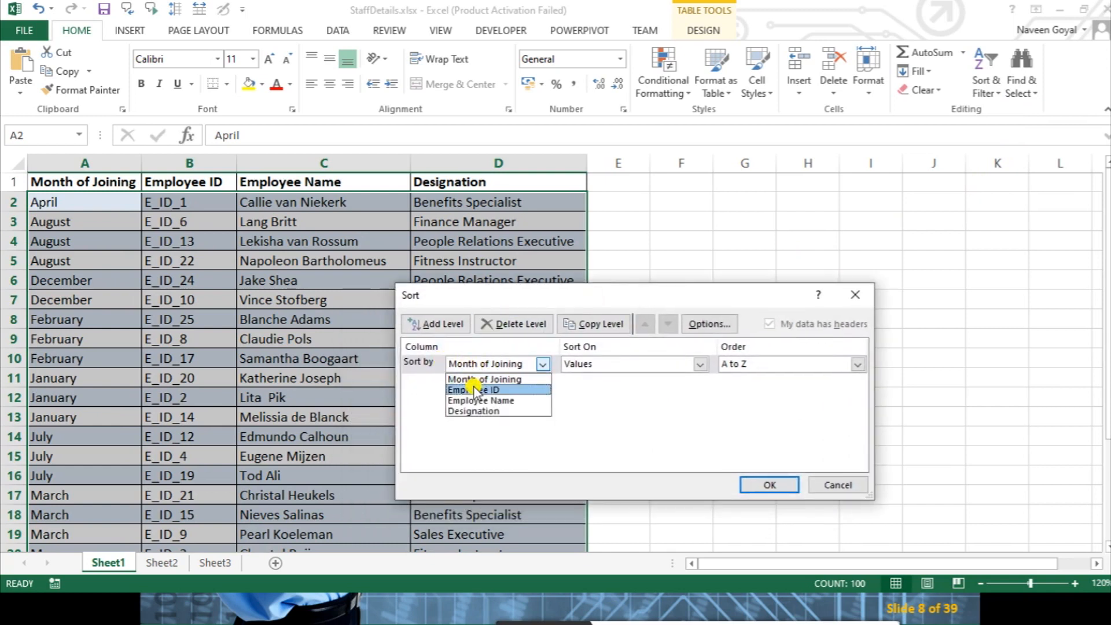
{"action": "left_click", "coordinate": [466, 379]}
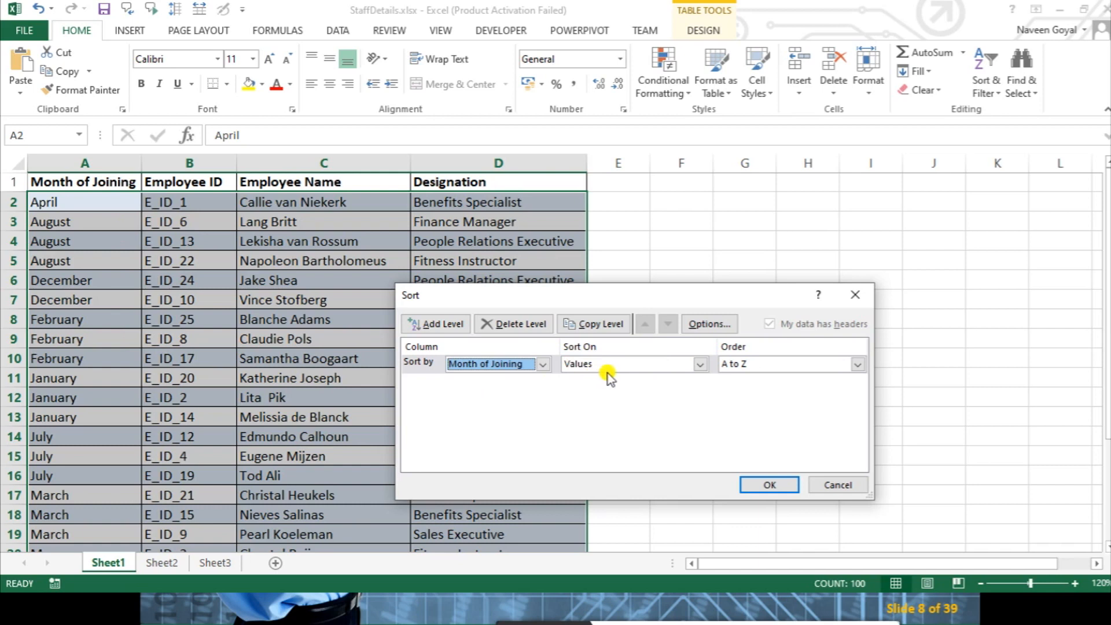
- Set the sort order to the custom list January, February, March, April and so on, apply it, and check the month order
{"action": "left_click", "coordinate": [751, 361]}
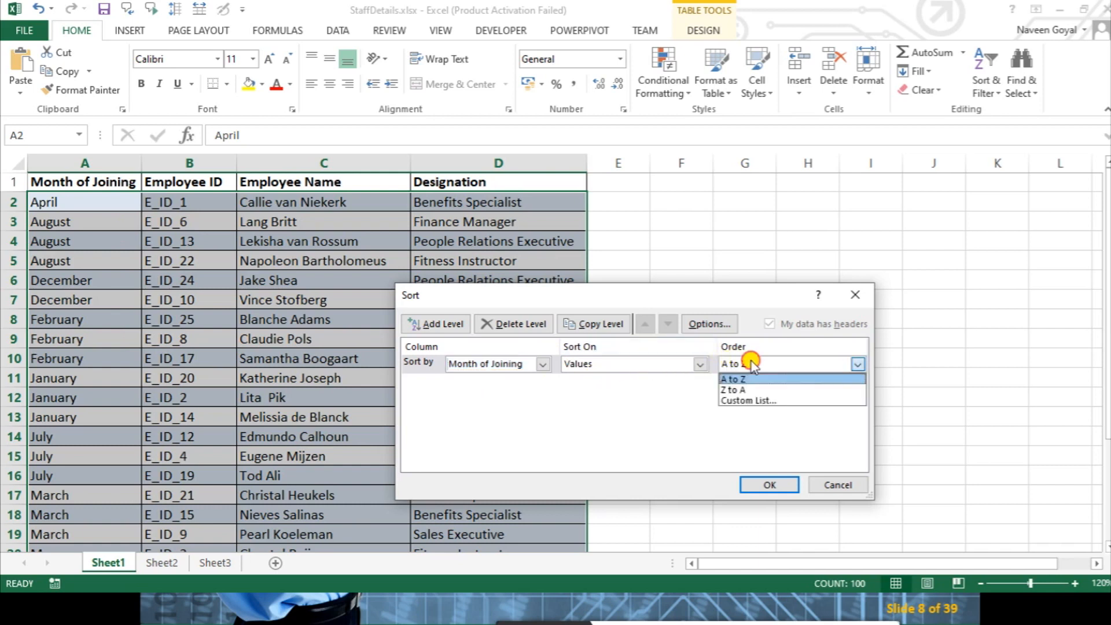
{"action": "left_click", "coordinate": [751, 402]}
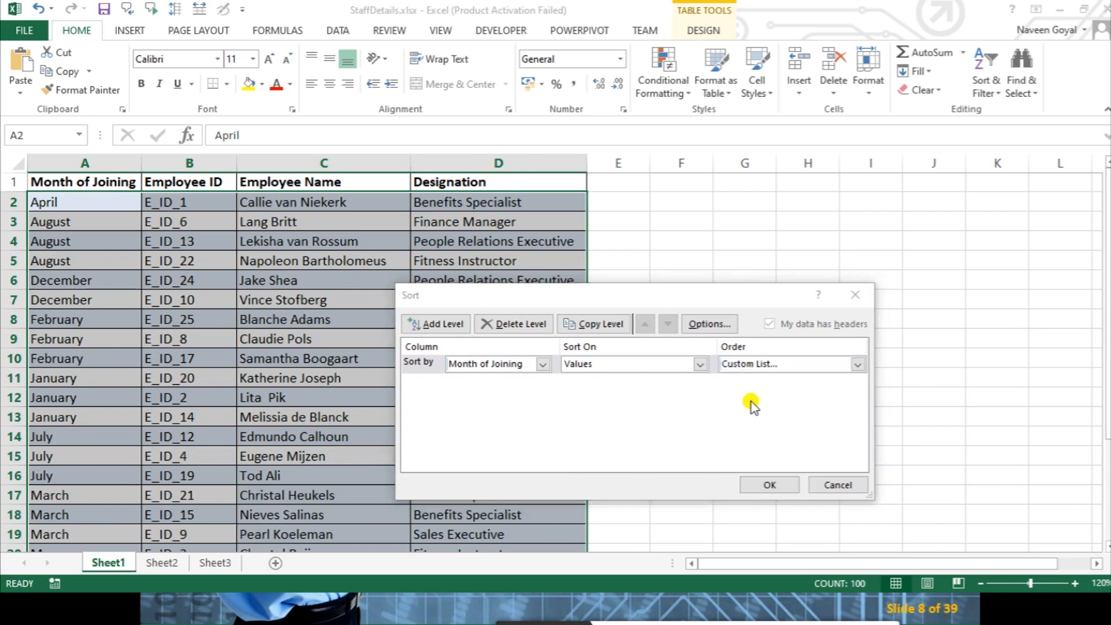
{"action": "left_click_drag", "start_coordinate": [550, 269], "coordinate": [720, 251]}
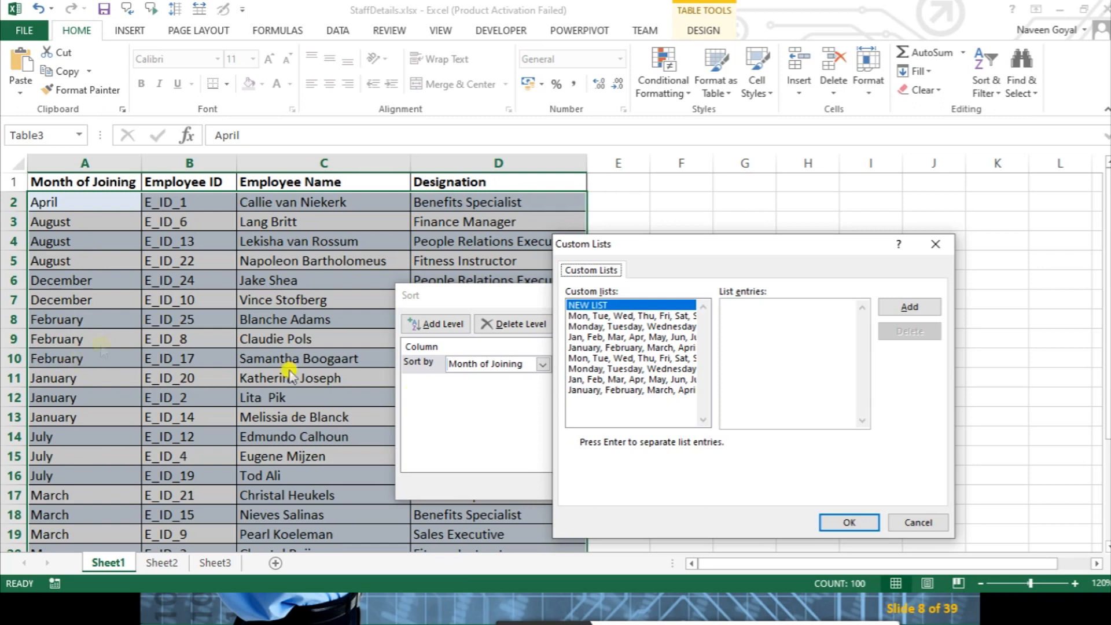
{"action": "left_click", "coordinate": [587, 347]}
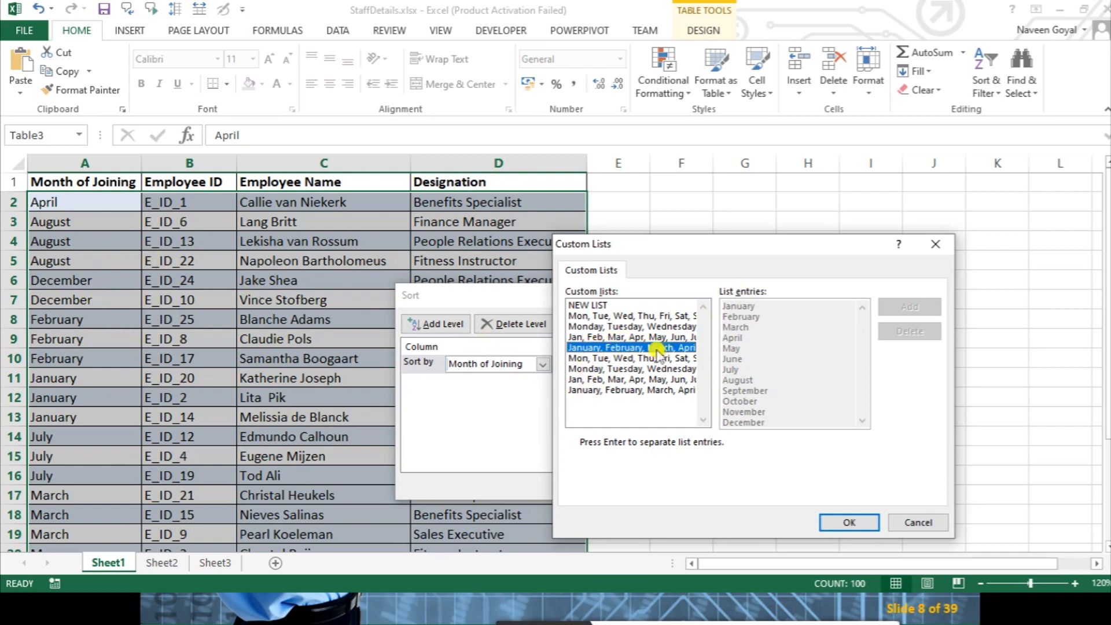
{"action": "left_click", "coordinate": [871, 523]}
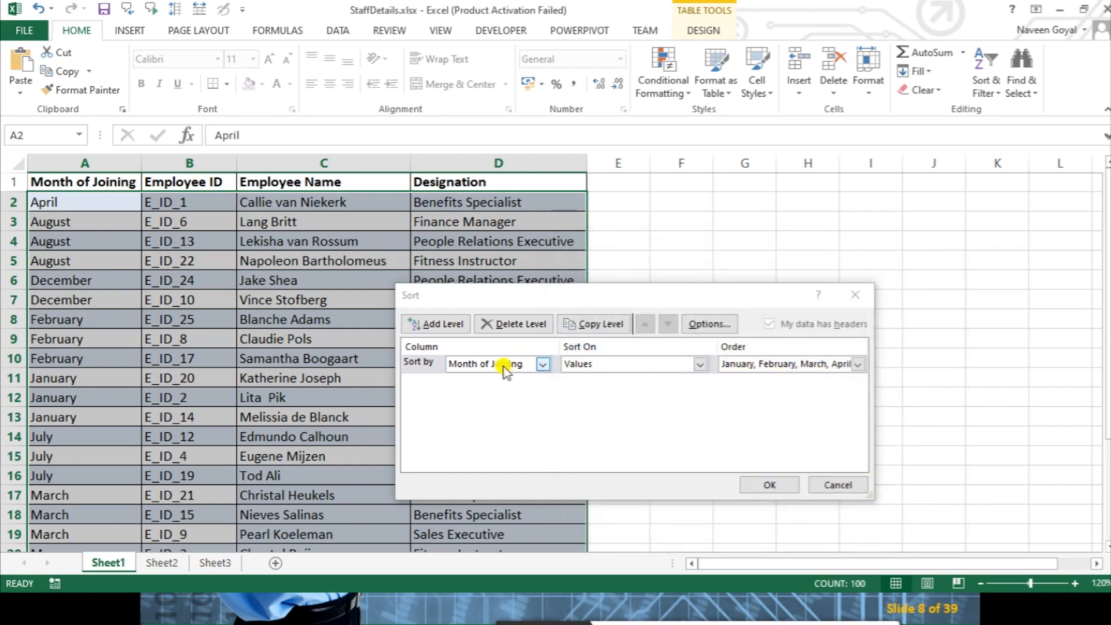
{"action": "left_click", "coordinate": [760, 486]}
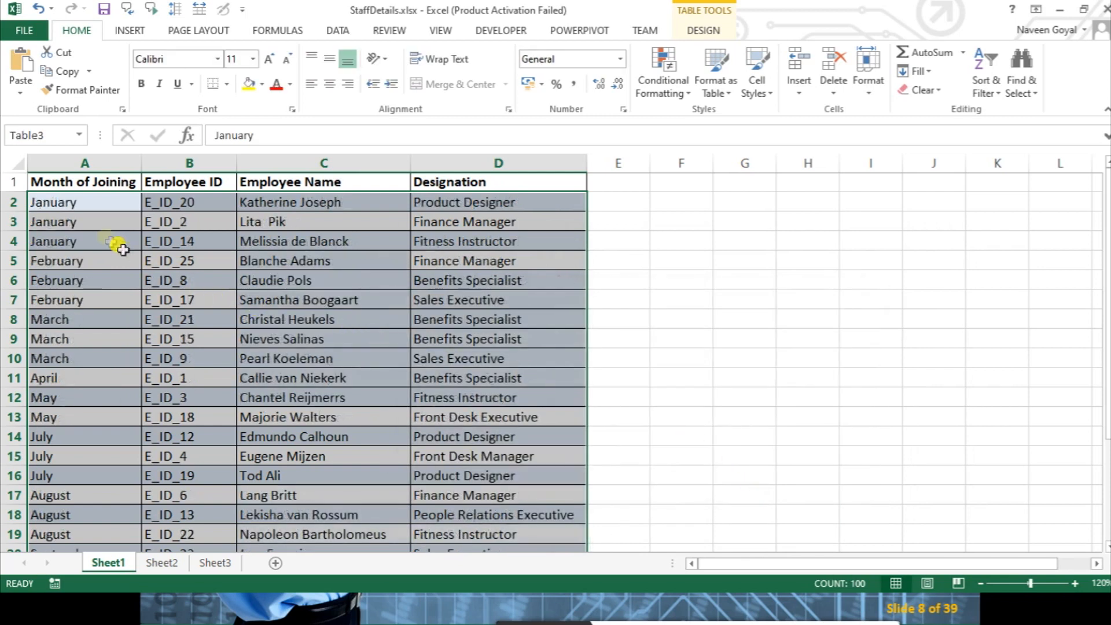
{"action": "left_click_drag", "start_coordinate": [84, 209], "coordinate": [84, 458]}
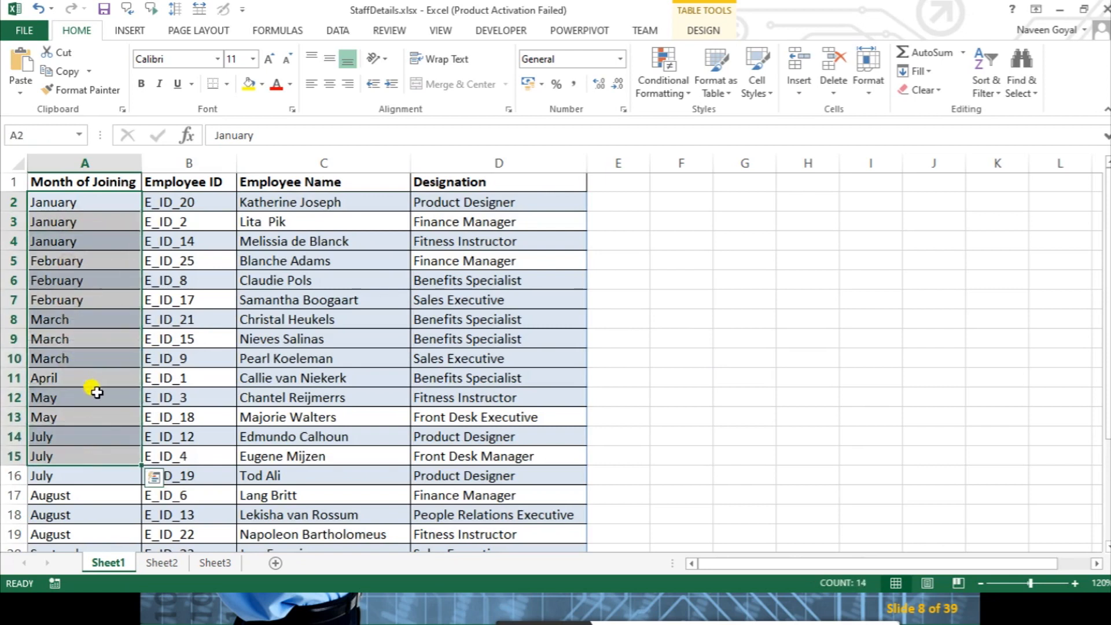
{"action": "left_click", "coordinate": [219, 393]}
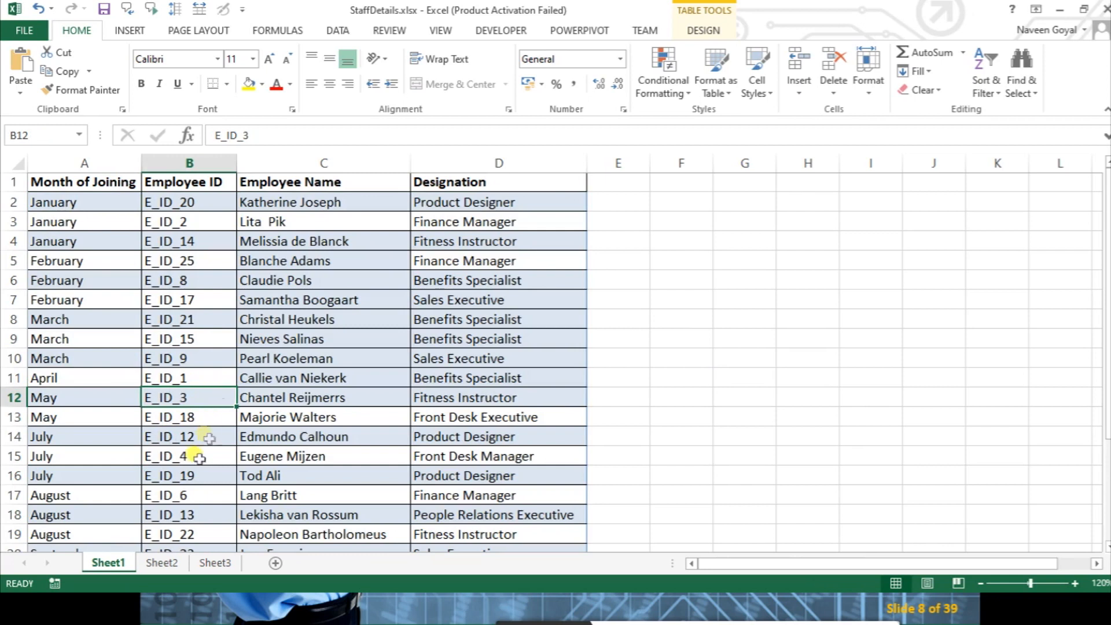
- Sort the student table on Sheet2 by RollNo in ascending order
{"action": "left_click", "coordinate": [162, 562]}
{"action": "left_click", "coordinate": [290, 480]}
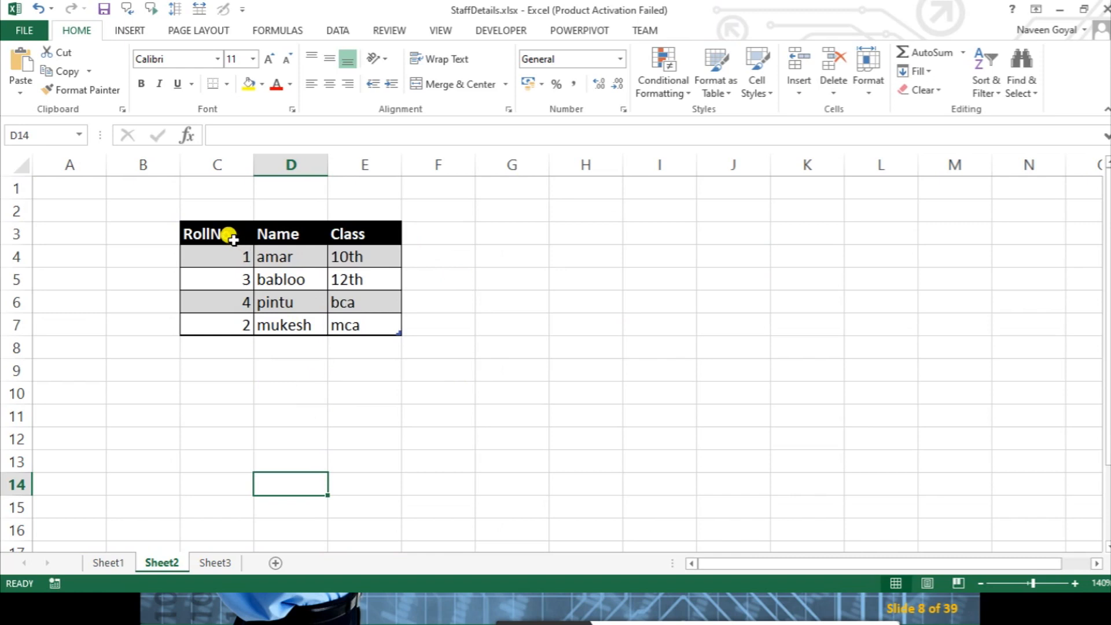
{"action": "left_click_drag", "start_coordinate": [219, 258], "coordinate": [345, 327]}
{"action": "left_click", "coordinate": [354, 397]}
{"action": "left_click", "coordinate": [217, 232]}
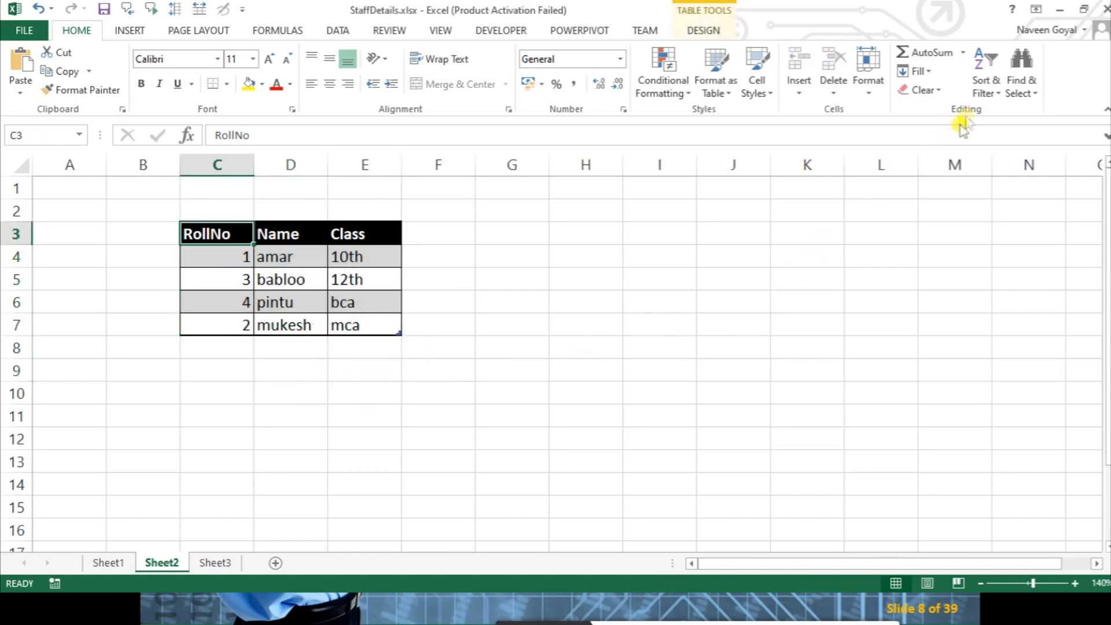
{"action": "left_click", "coordinate": [984, 92]}
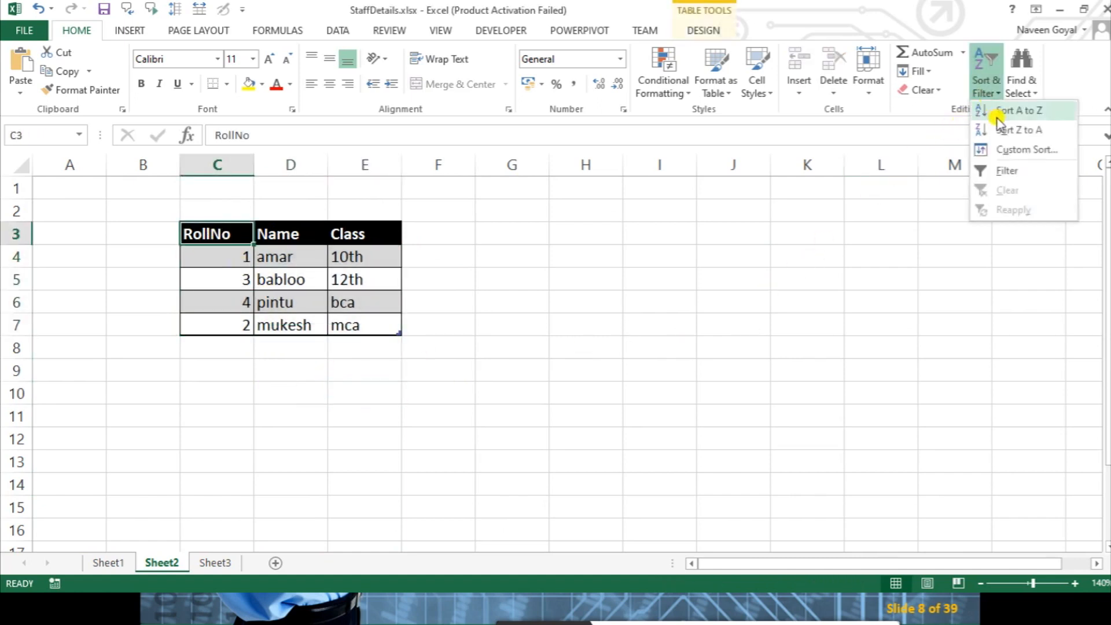
{"action": "left_click", "coordinate": [1001, 113]}
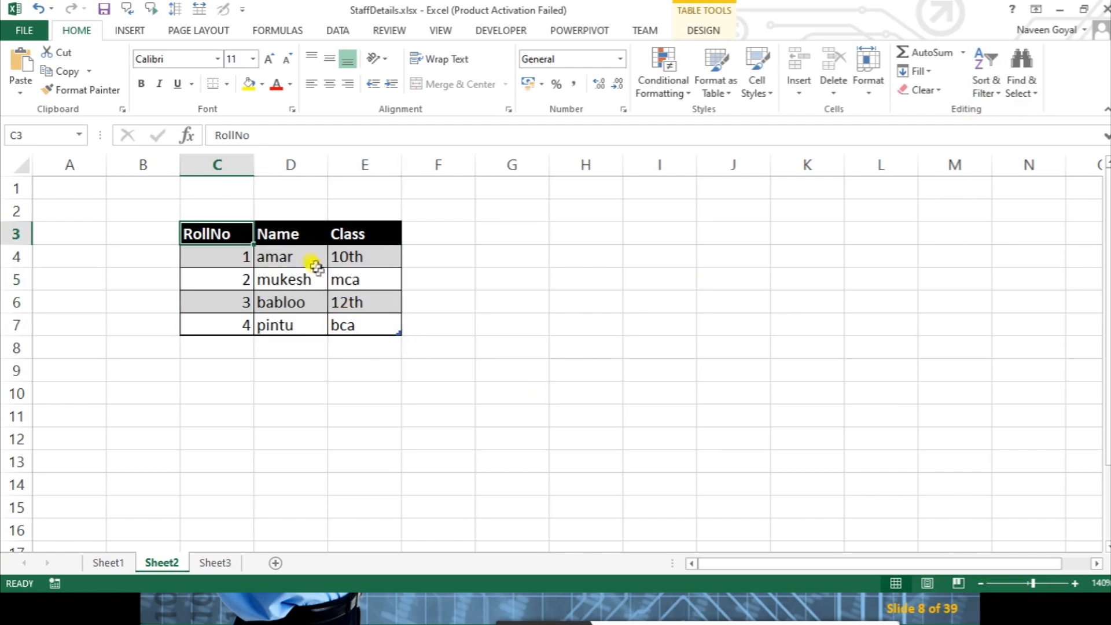
- Sort the student table by Name from A to Z
{"action": "left_click", "coordinate": [296, 234]}
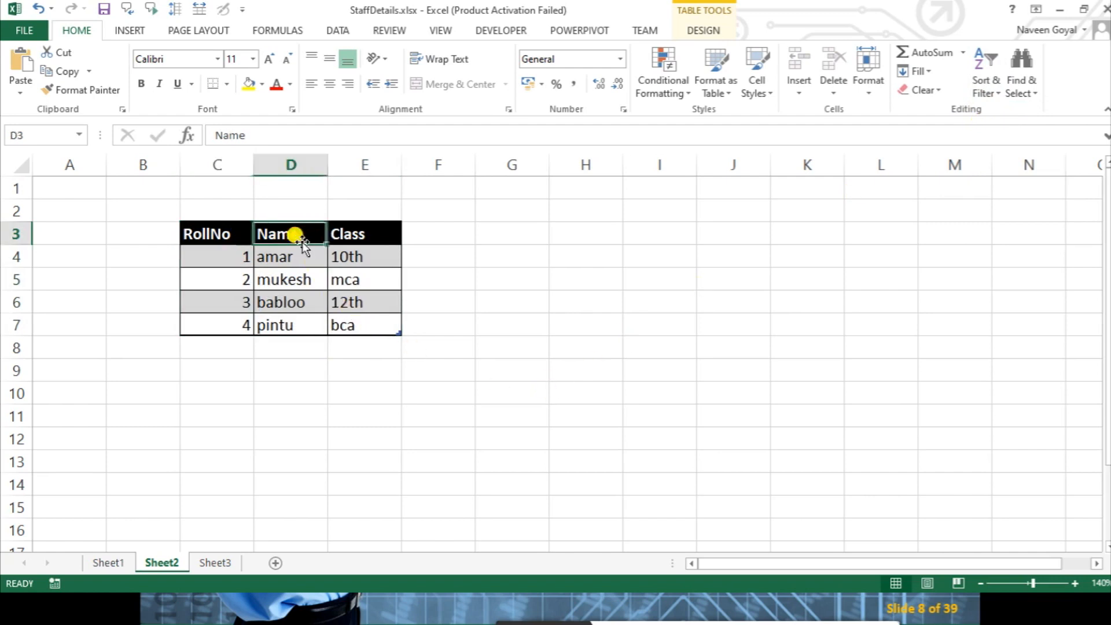
{"action": "left_click", "coordinate": [987, 94]}
{"action": "left_click", "coordinate": [987, 113]}
{"action": "left_click", "coordinate": [666, 345]}
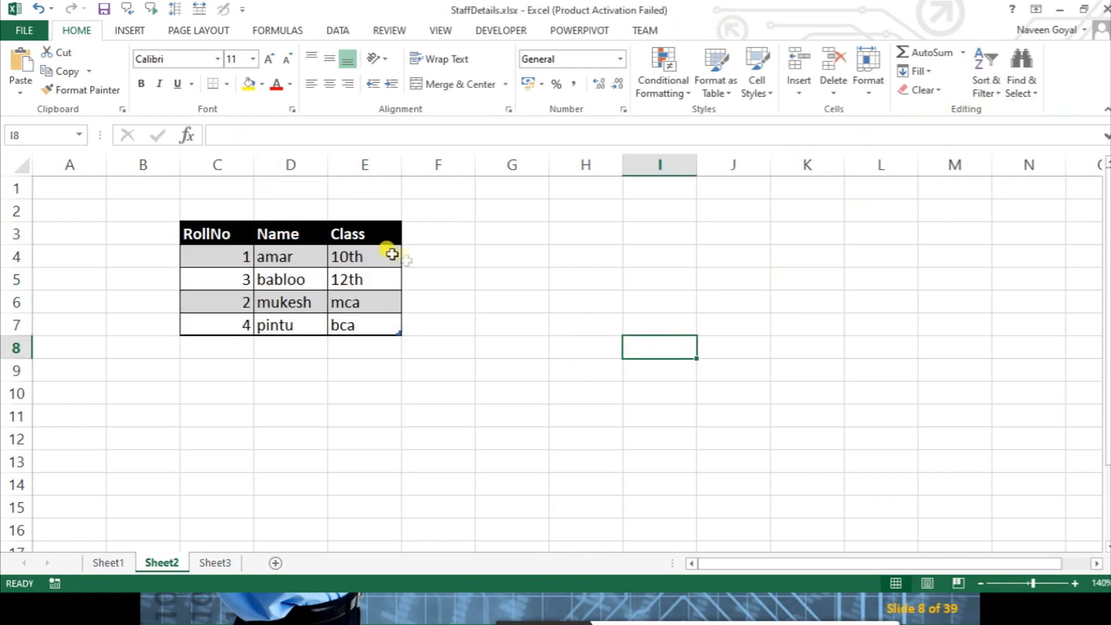
- Review the entries in the Class column and change the mca entry to 6th
{"action": "left_click", "coordinate": [366, 230]}
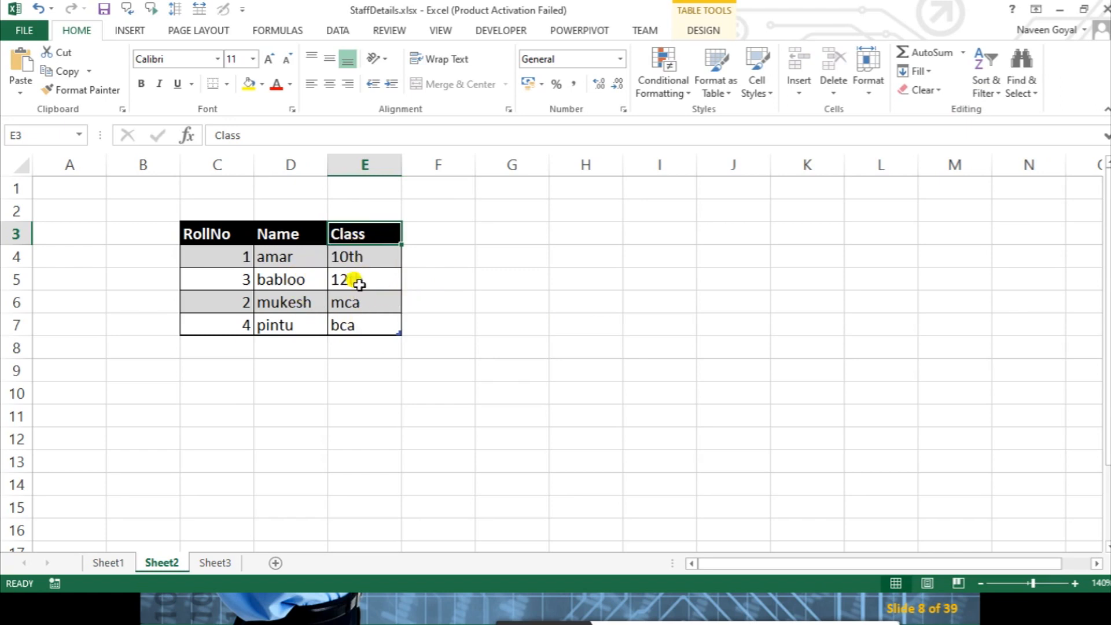
{"action": "left_click", "coordinate": [369, 256]}
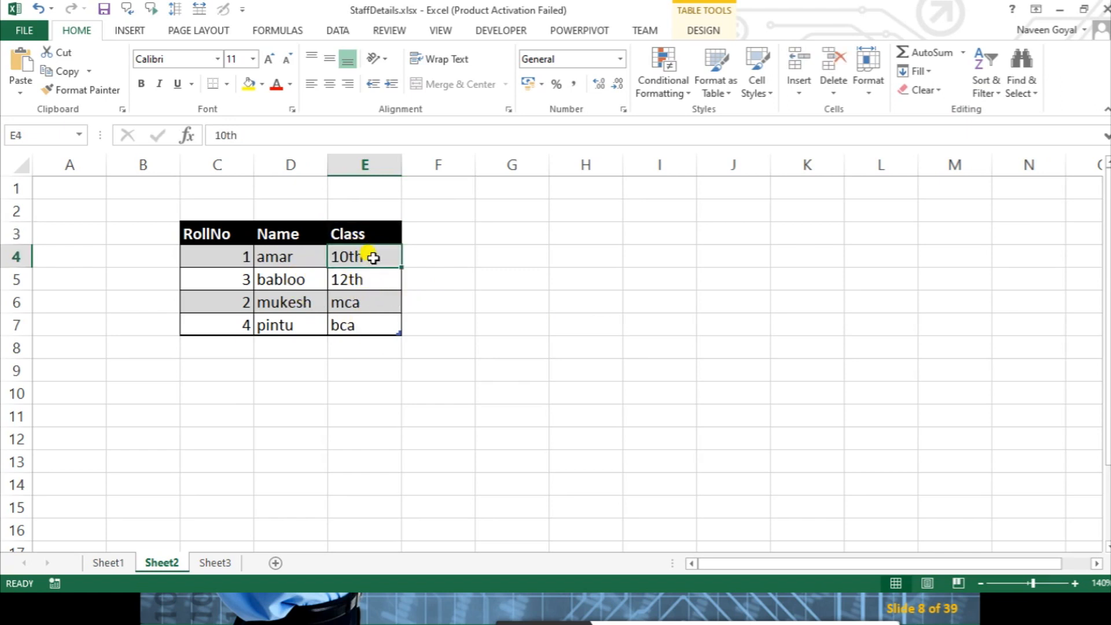
{"action": "left_click", "coordinate": [377, 285]}
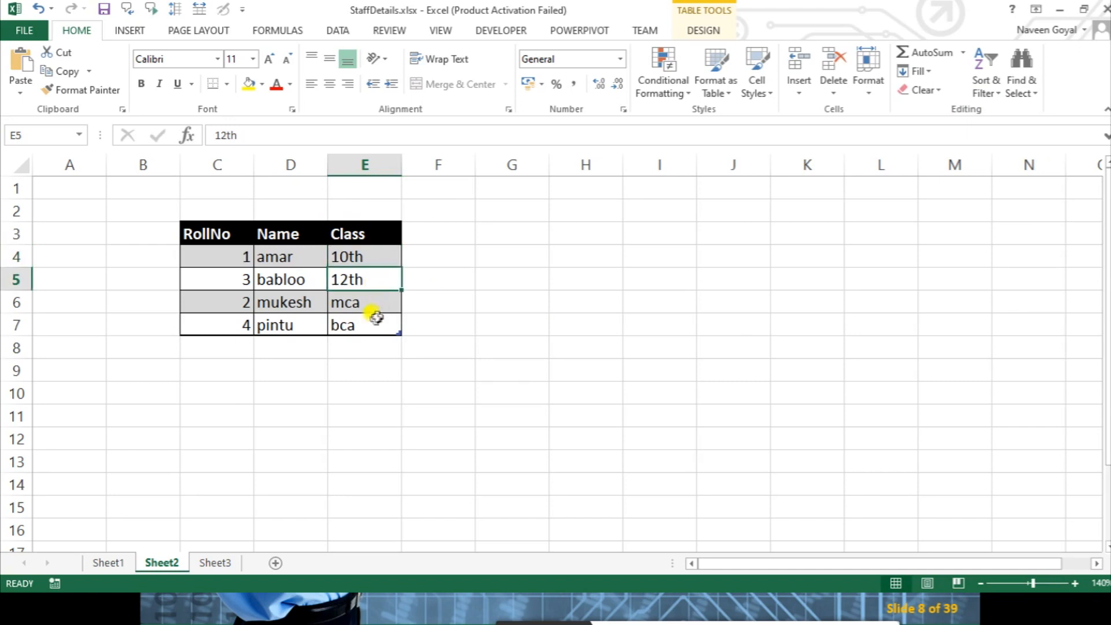
{"action": "left_click", "coordinate": [371, 297]}
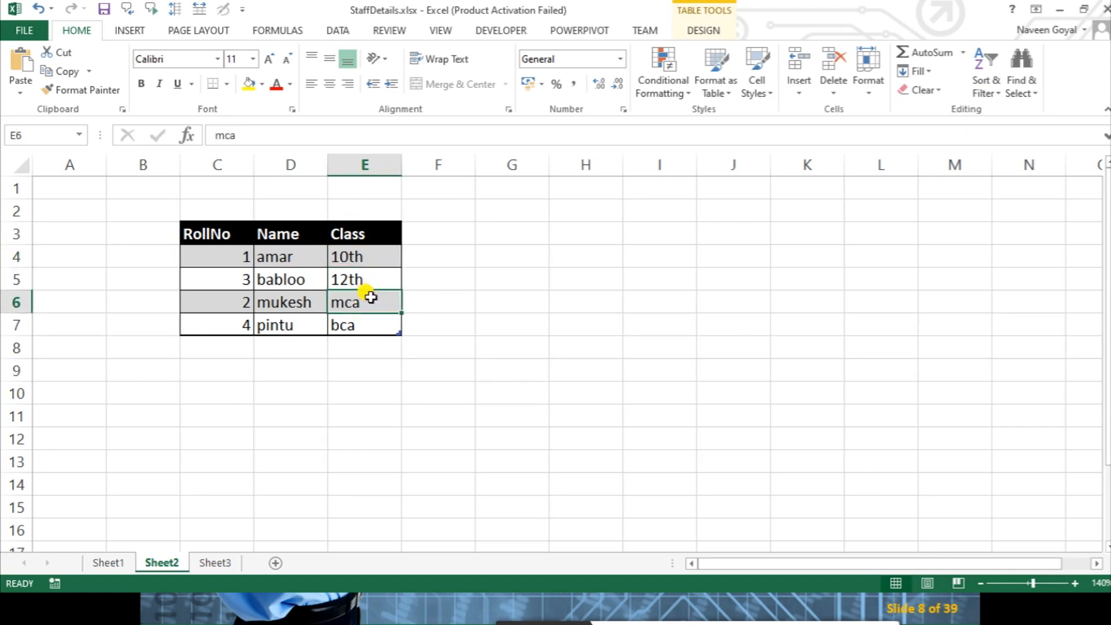
{"action": "left_click", "coordinate": [385, 325]}
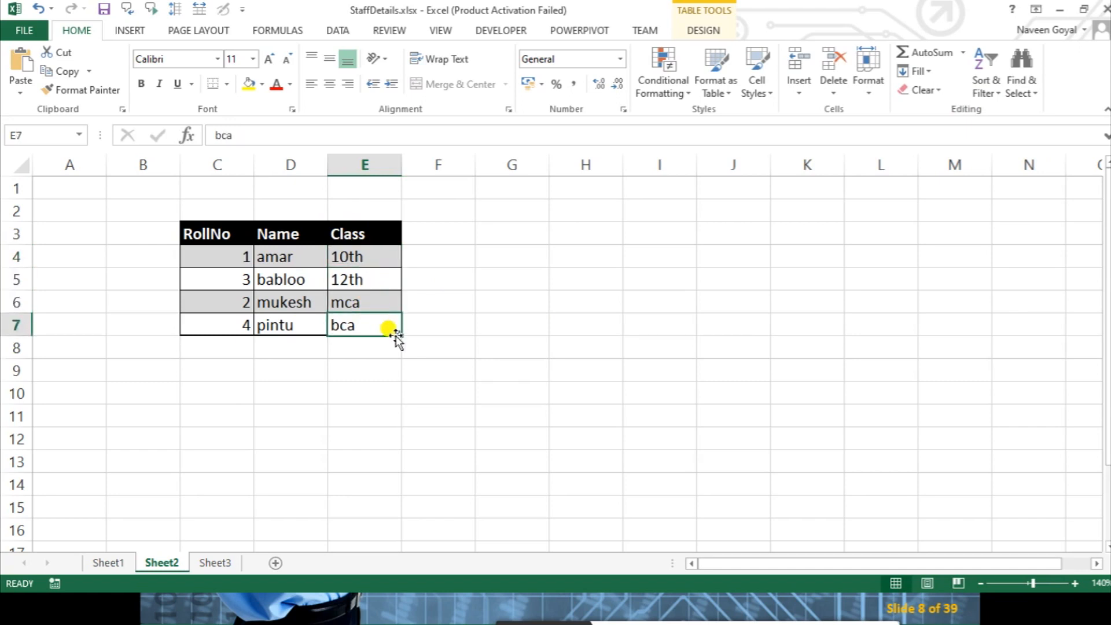
{"action": "left_click", "coordinate": [383, 298]}
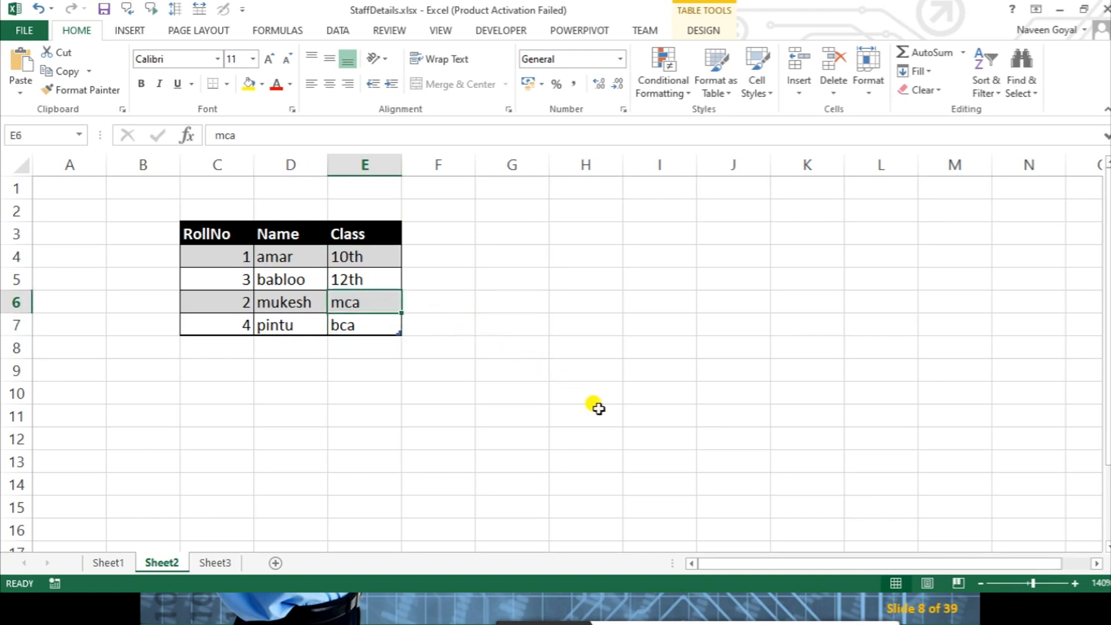
{"action": "type", "text": "6th"}
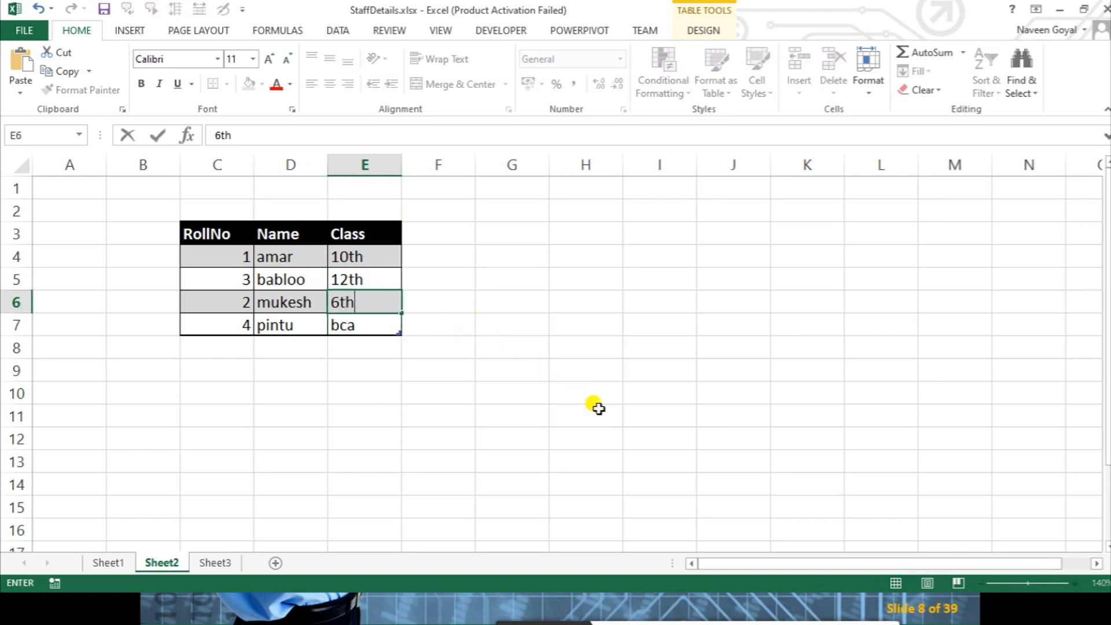
{"action": "key", "text": "Return"}
{"action": "key", "text": "Return"}
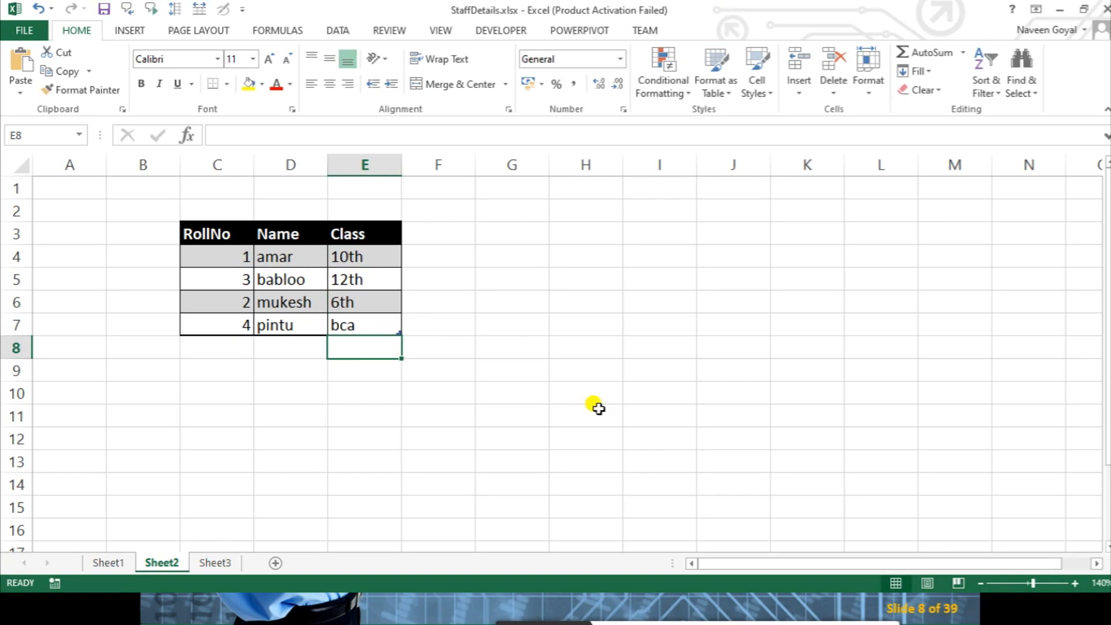
{"action": "key", "text": "Up"}
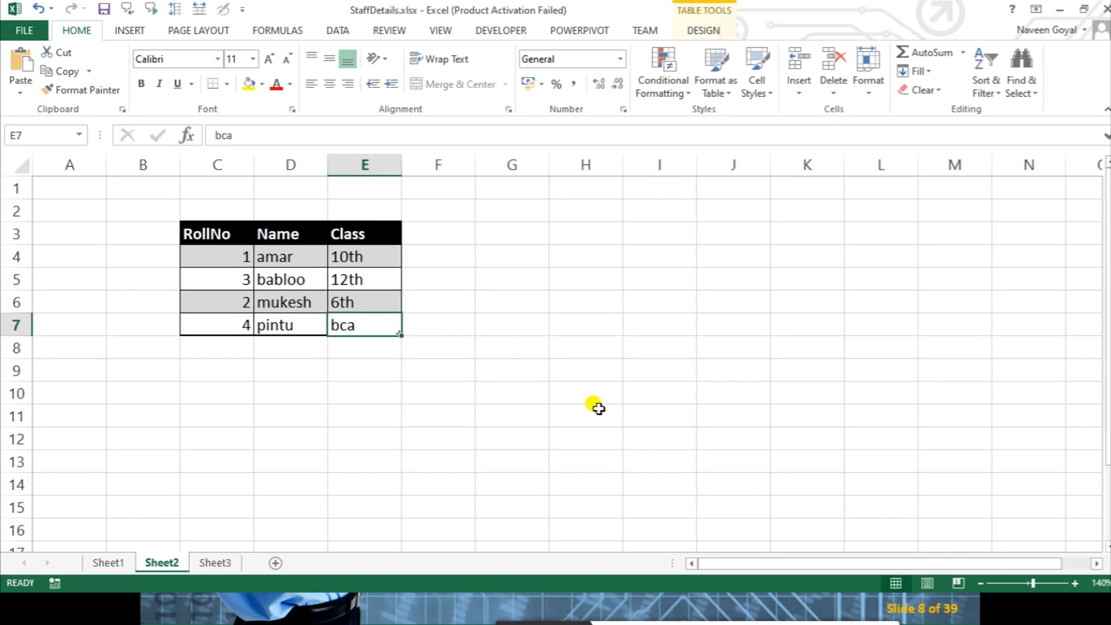
{"action": "key", "text": "Down"}
- Sort the student table by Class from A to Z and check the resulting class order
{"action": "left_click", "coordinate": [371, 236]}
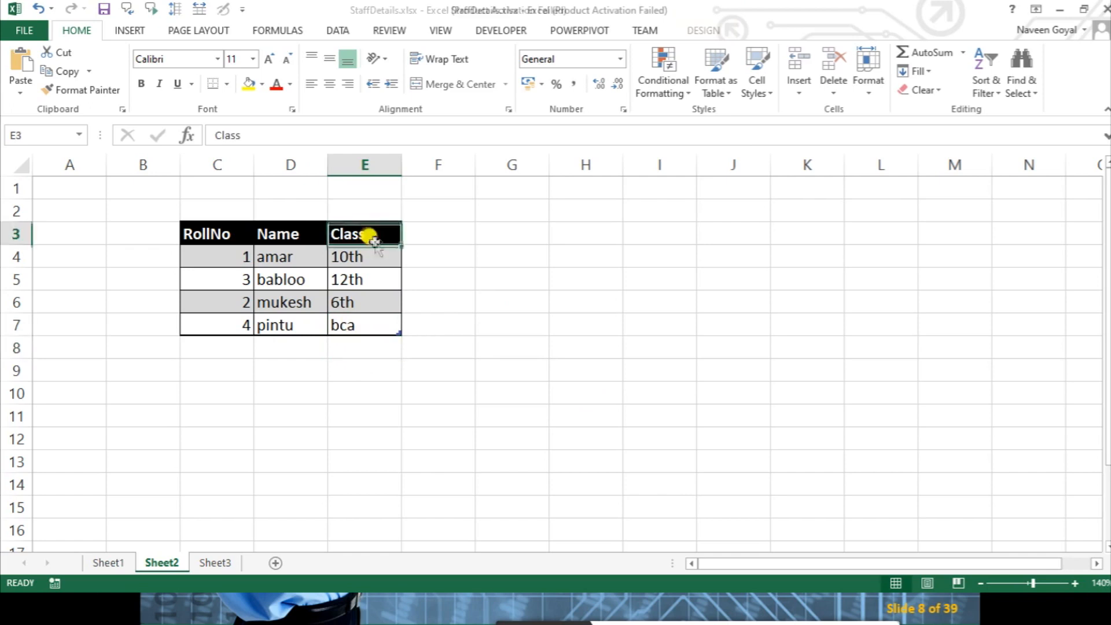
{"action": "left_click", "coordinate": [985, 89]}
{"action": "left_click", "coordinate": [998, 113]}
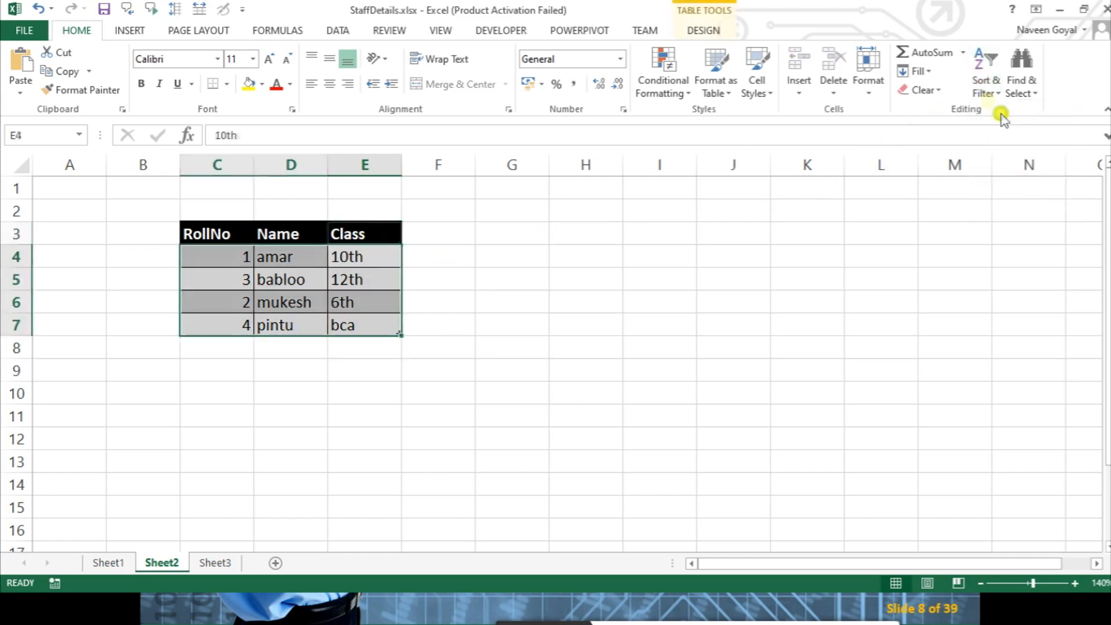
{"action": "left_click", "coordinate": [483, 297]}
{"action": "left_click", "coordinate": [368, 305]}
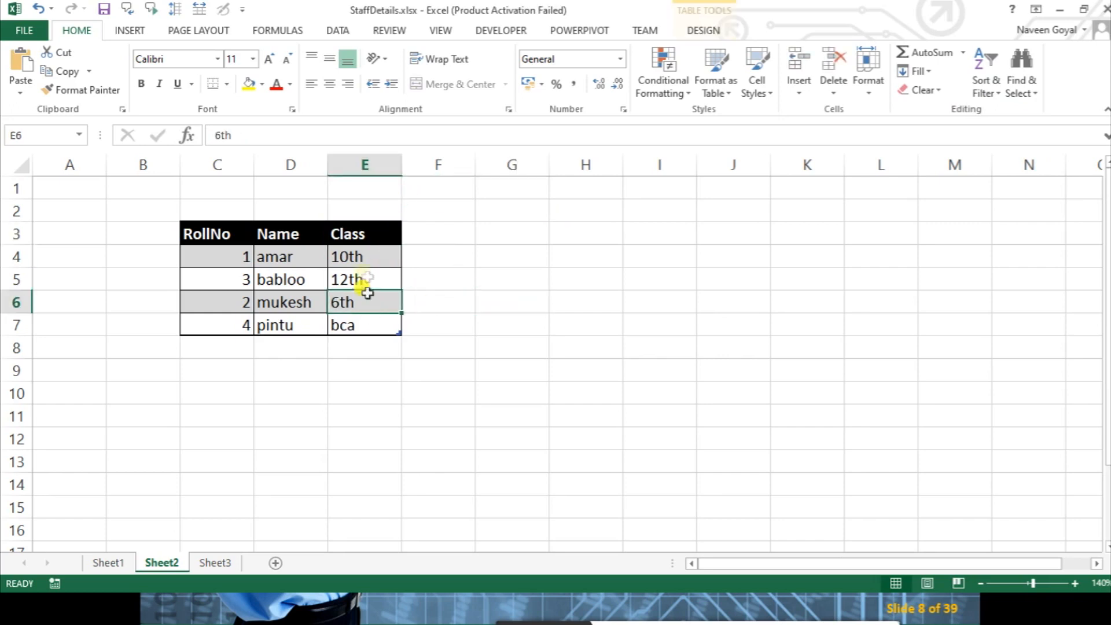
- Sort the student table by Class from Z to A and review the order of the class values
{"action": "left_click", "coordinate": [362, 254]}
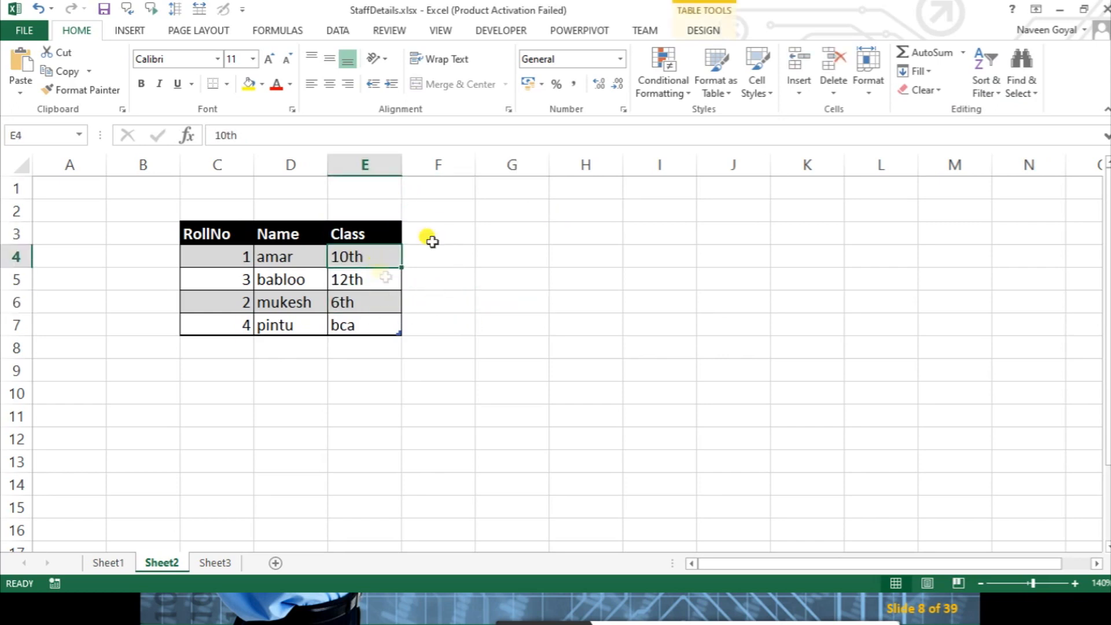
{"action": "left_click", "coordinate": [986, 75]}
{"action": "left_click", "coordinate": [998, 110]}
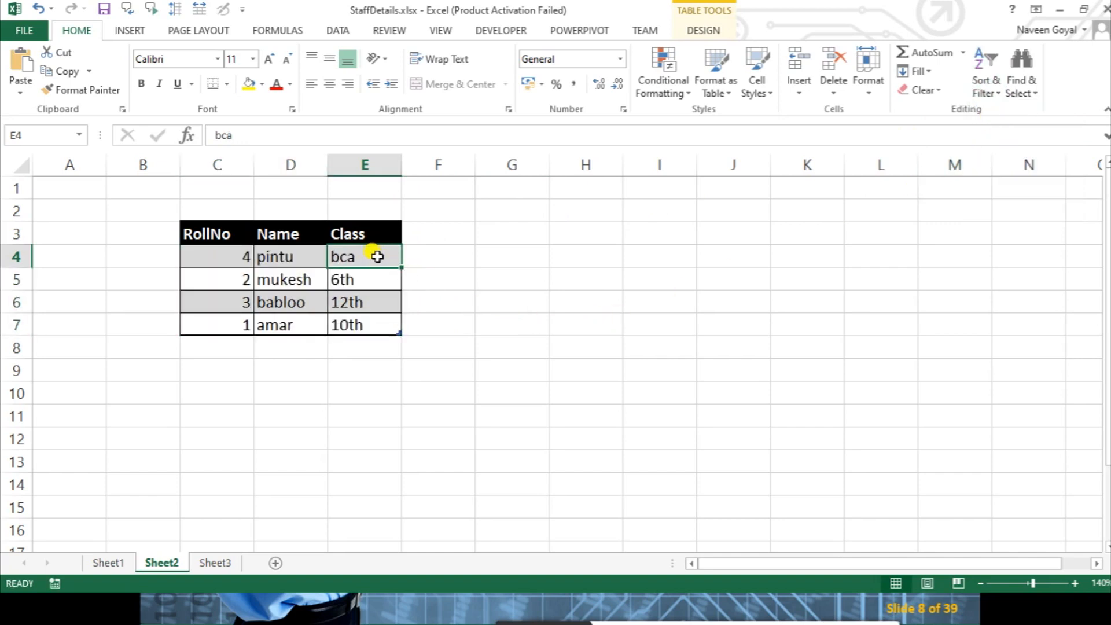
{"action": "left_click", "coordinate": [369, 274]}
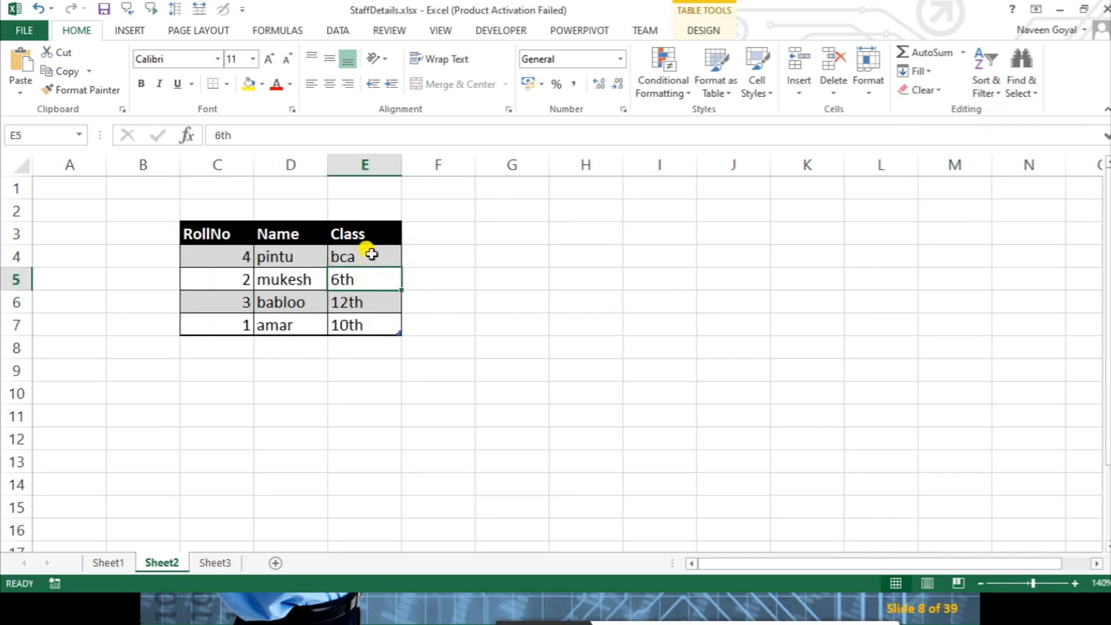
{"action": "left_click", "coordinate": [365, 305]}
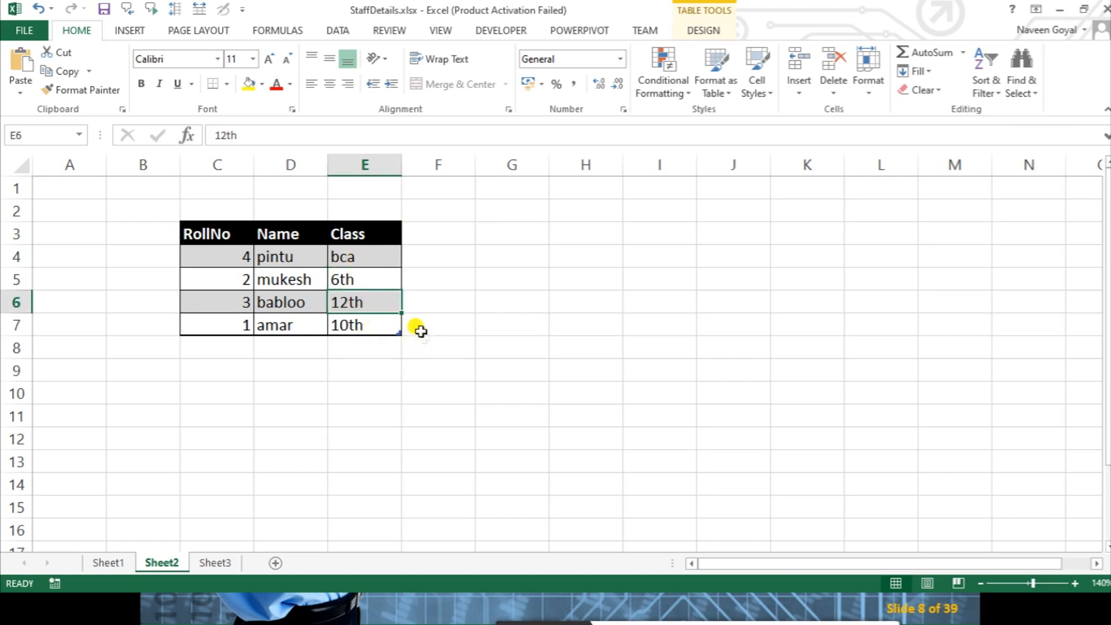
{"action": "left_click_drag", "start_coordinate": [371, 254], "coordinate": [376, 316]}
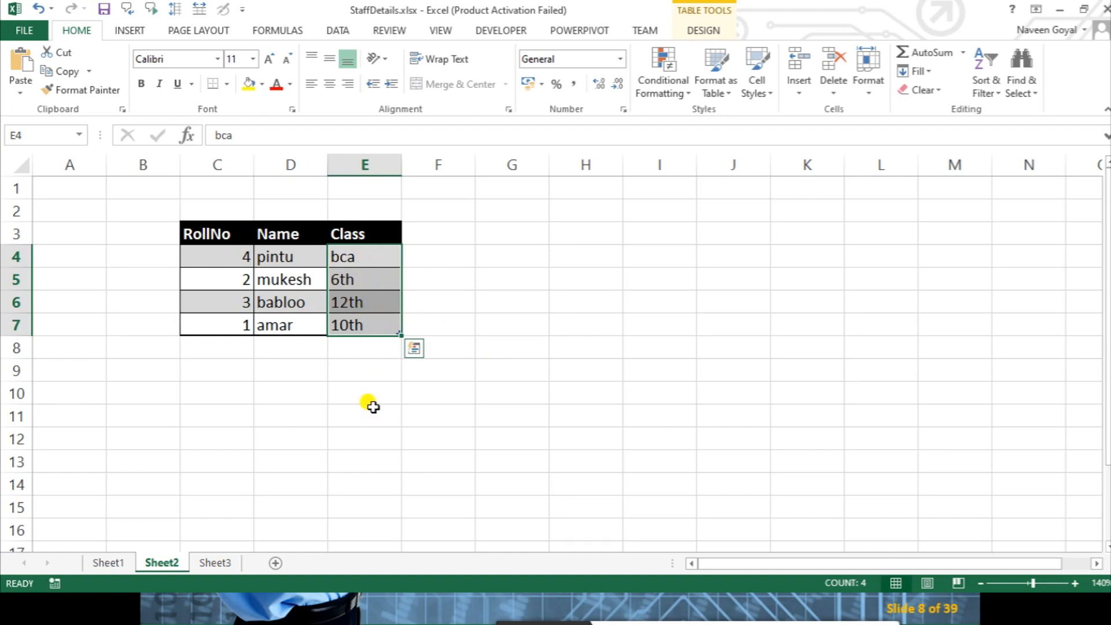
{"action": "left_click", "coordinate": [380, 259]}
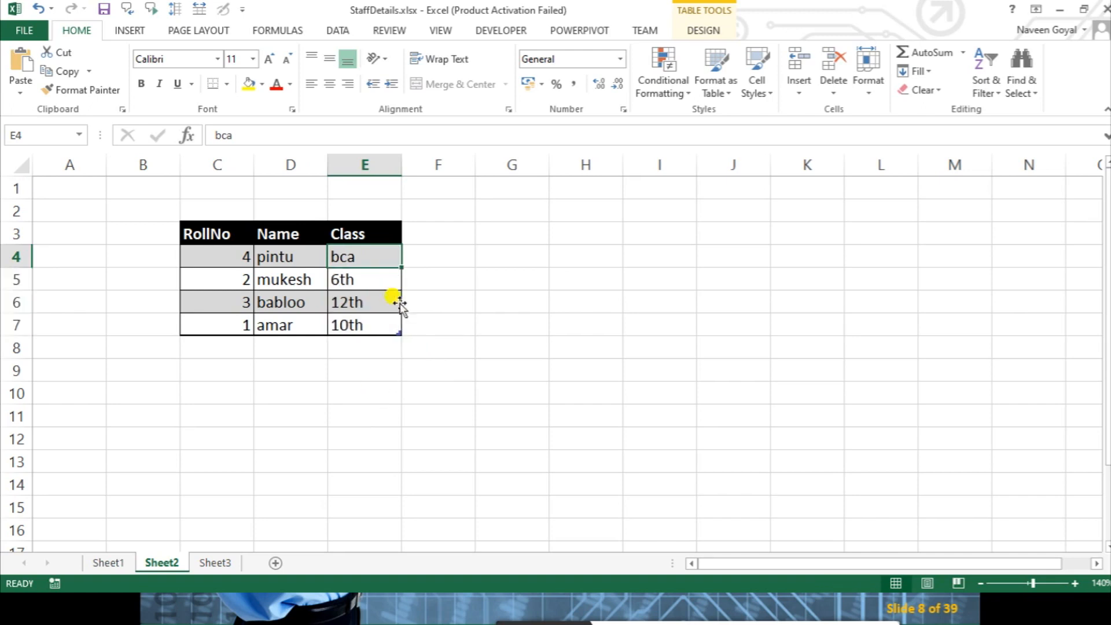
- Start a custom sort on the entire student table with Class as the sort column
{"action": "left_click", "coordinate": [291, 280]}
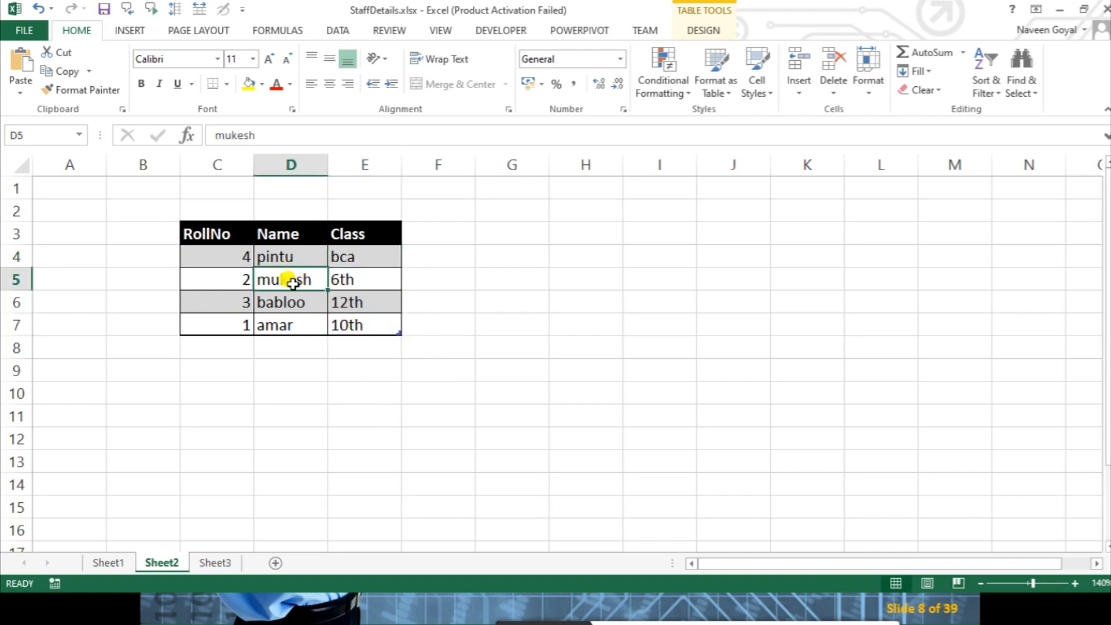
{"action": "key", "text": "ctrl+a"}
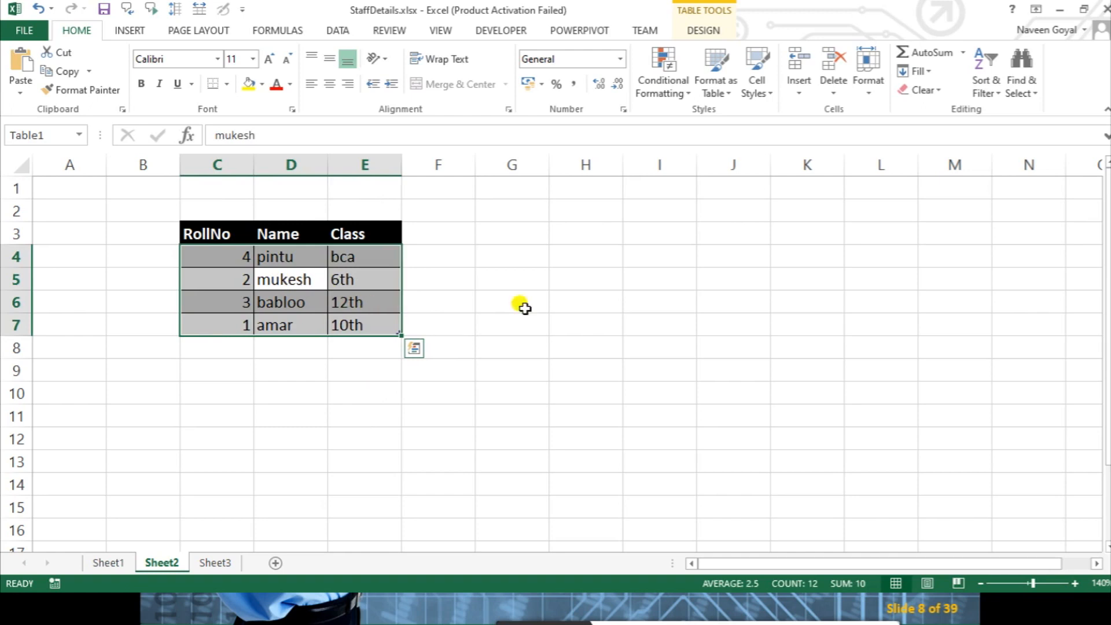
{"action": "left_click", "coordinate": [992, 87]}
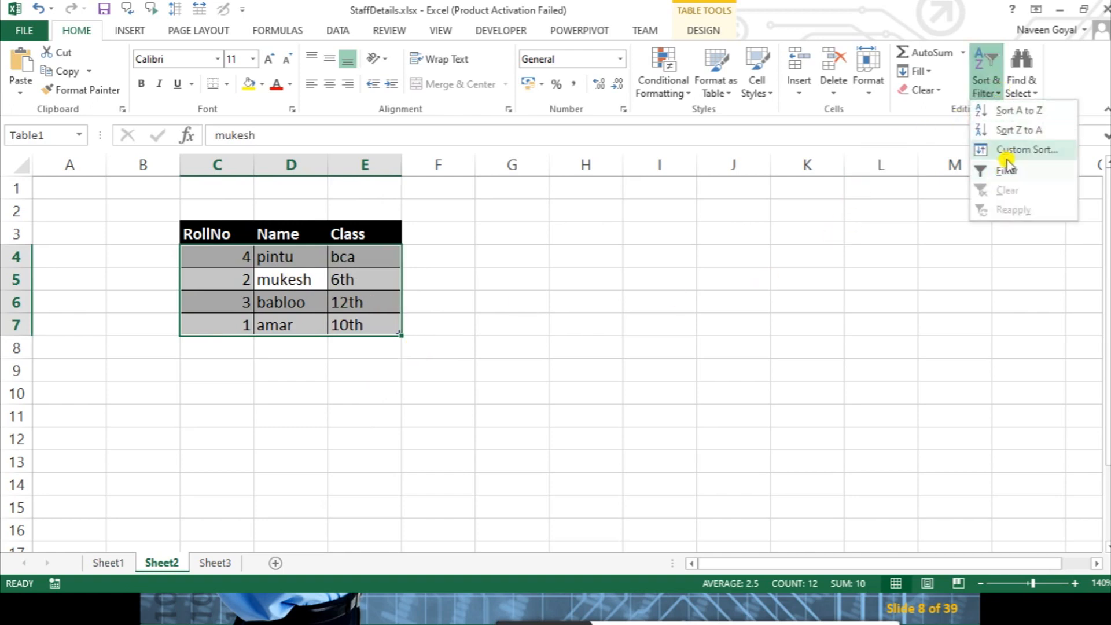
{"action": "left_click", "coordinate": [1015, 151]}
{"action": "left_click", "coordinate": [463, 364]}
{"action": "left_click", "coordinate": [483, 401]}
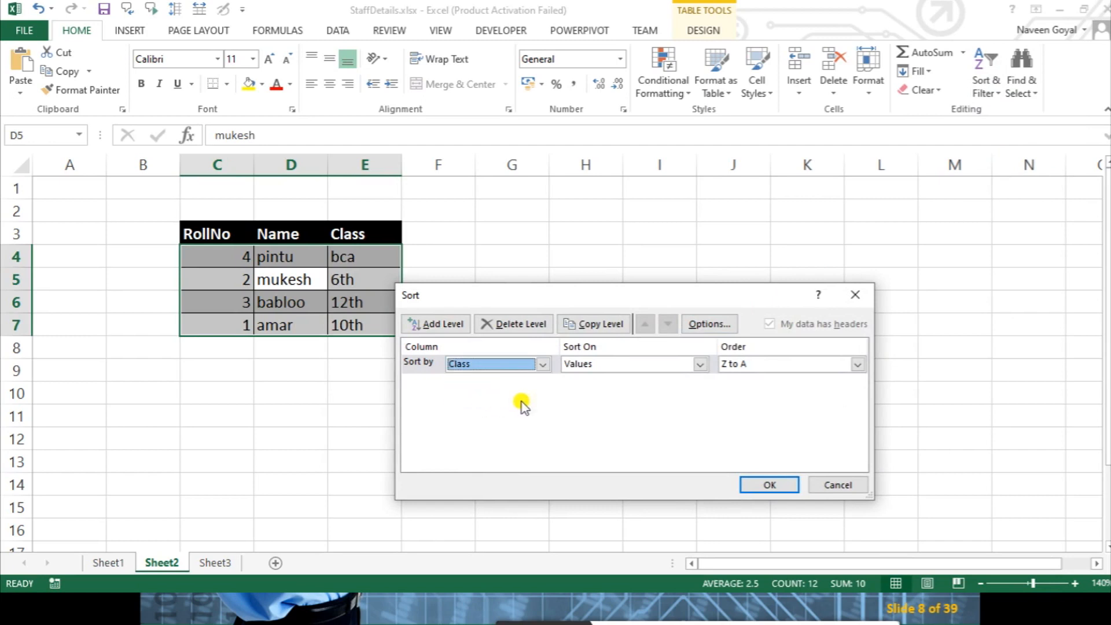
- Create a new custom list for the sort order with the entries 6th, 10th, 12th and bca
{"action": "left_click", "coordinate": [739, 364]}
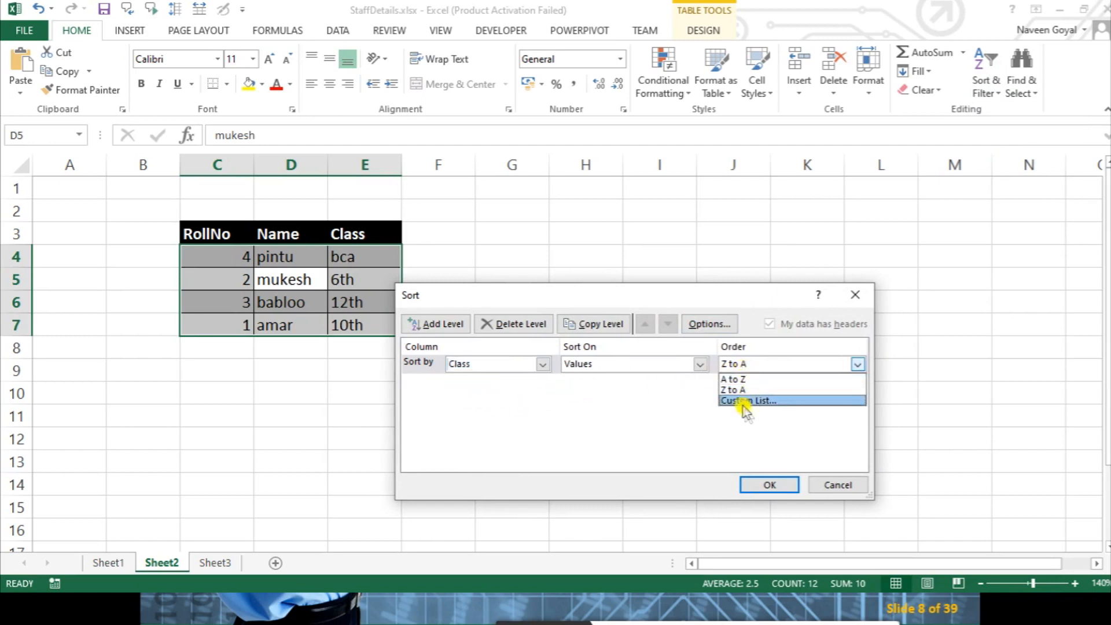
{"action": "left_click", "coordinate": [743, 400]}
{"action": "left_click_drag", "start_coordinate": [686, 242], "coordinate": [816, 214]}
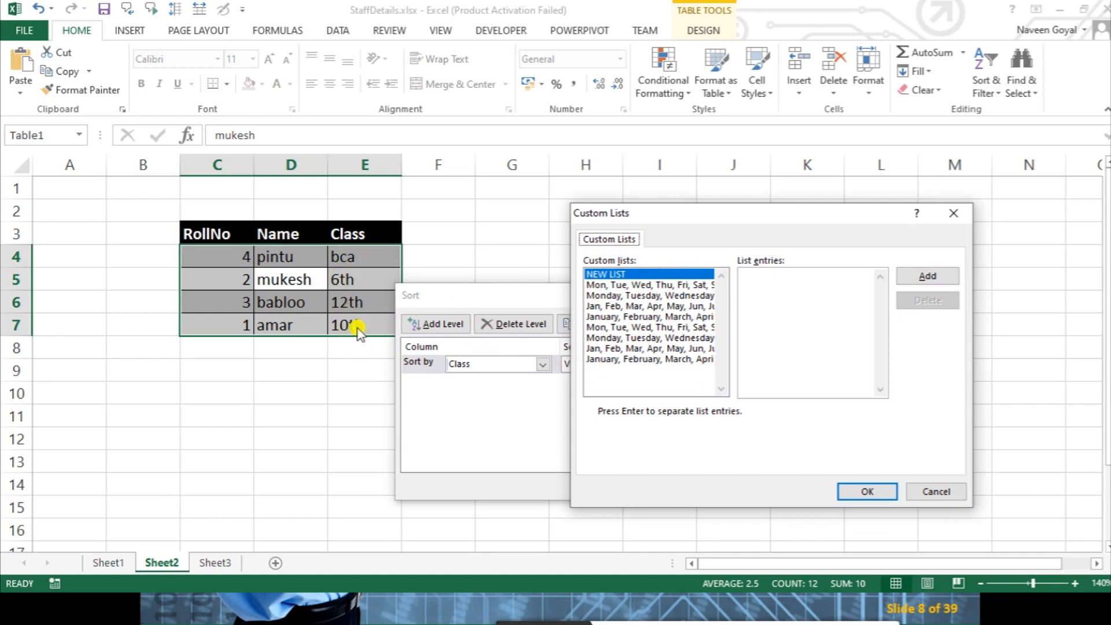
{"action": "left_click", "coordinate": [617, 275]}
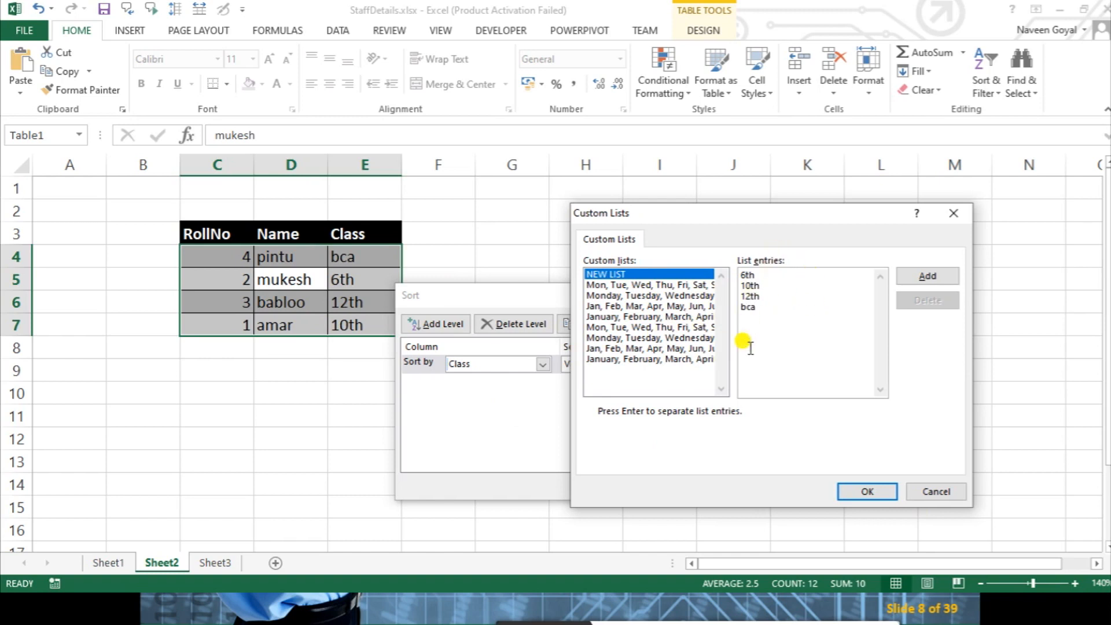
{"action": "left_click", "coordinate": [926, 276]}
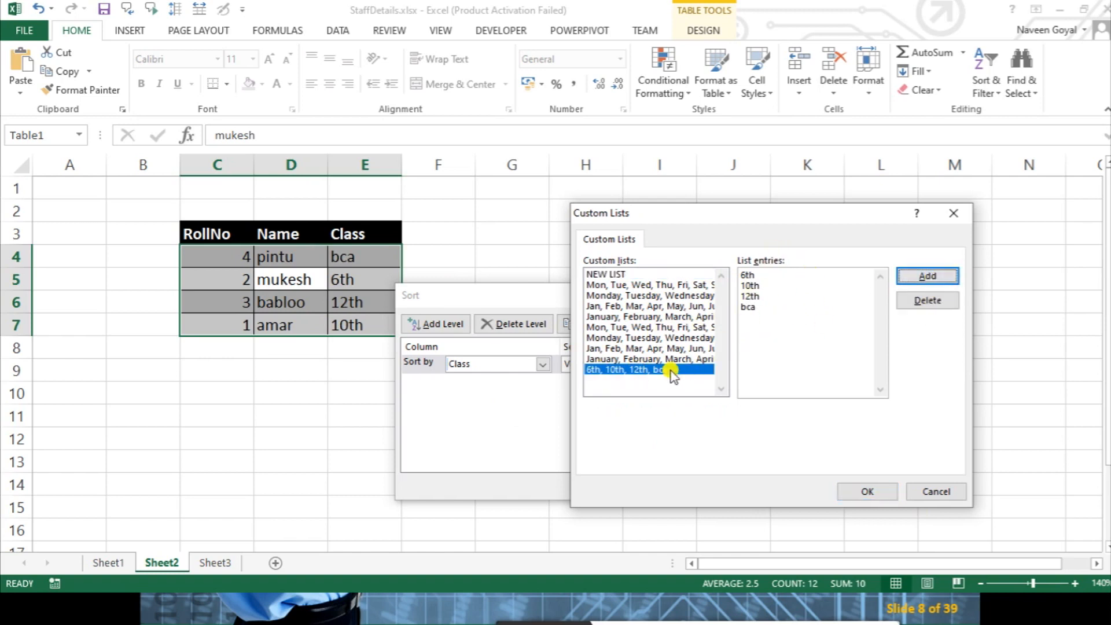
- Use the custom list 6th, 10th, 12th, bca as the sort order, apply the sort and check the Class column
{"action": "left_click", "coordinate": [671, 375]}
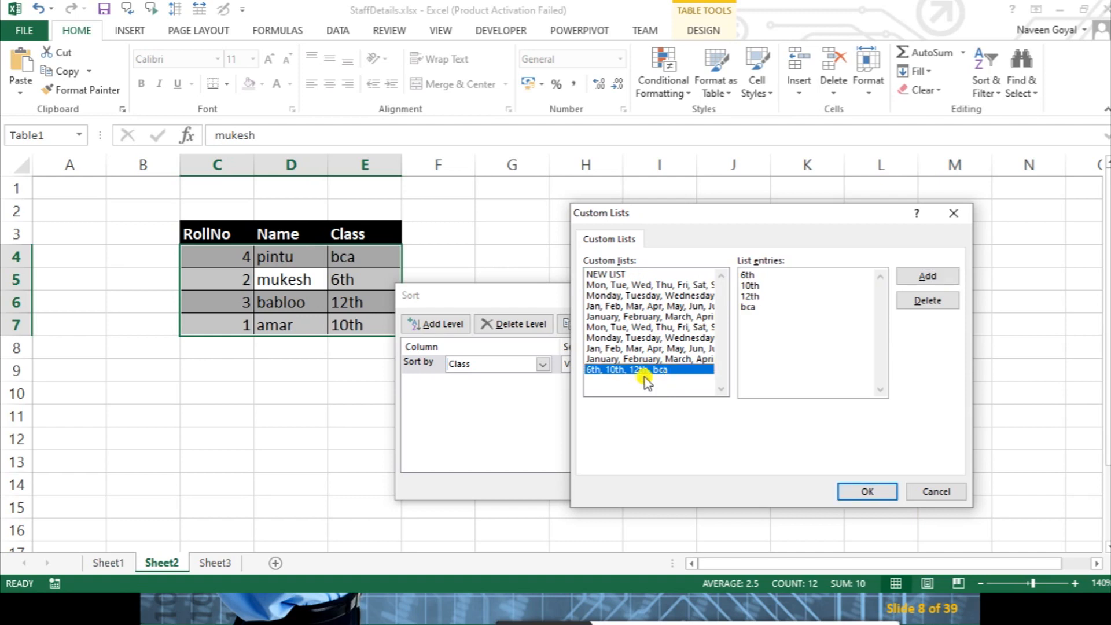
{"action": "left_click", "coordinate": [857, 491]}
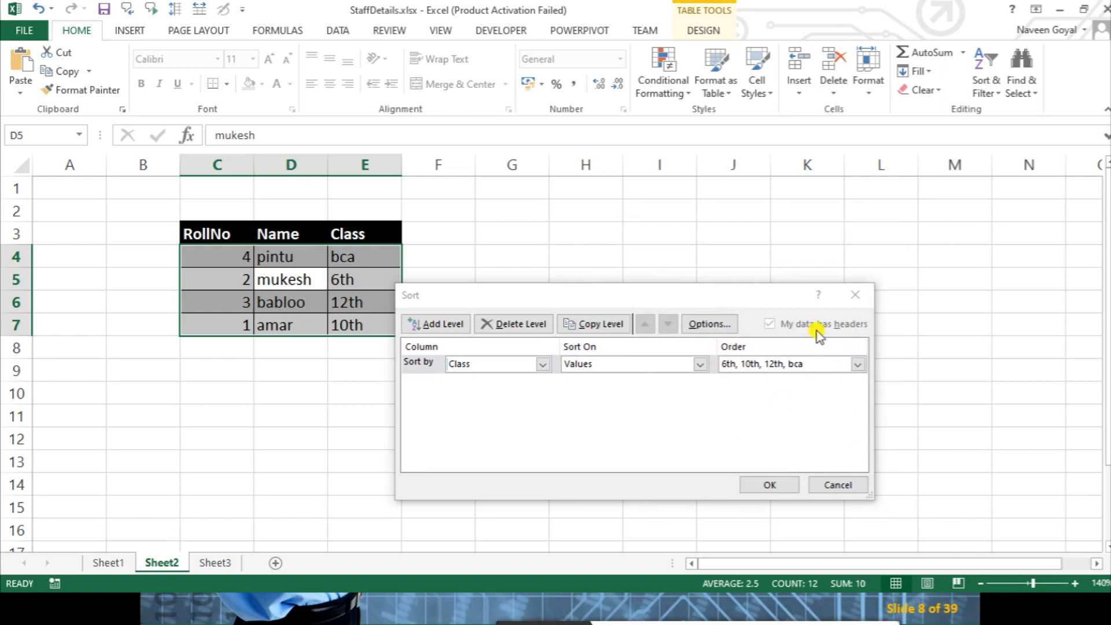
{"action": "left_click", "coordinate": [766, 485]}
{"action": "left_click", "coordinate": [490, 306]}
{"action": "left_click_drag", "start_coordinate": [366, 254], "coordinate": [367, 322]}
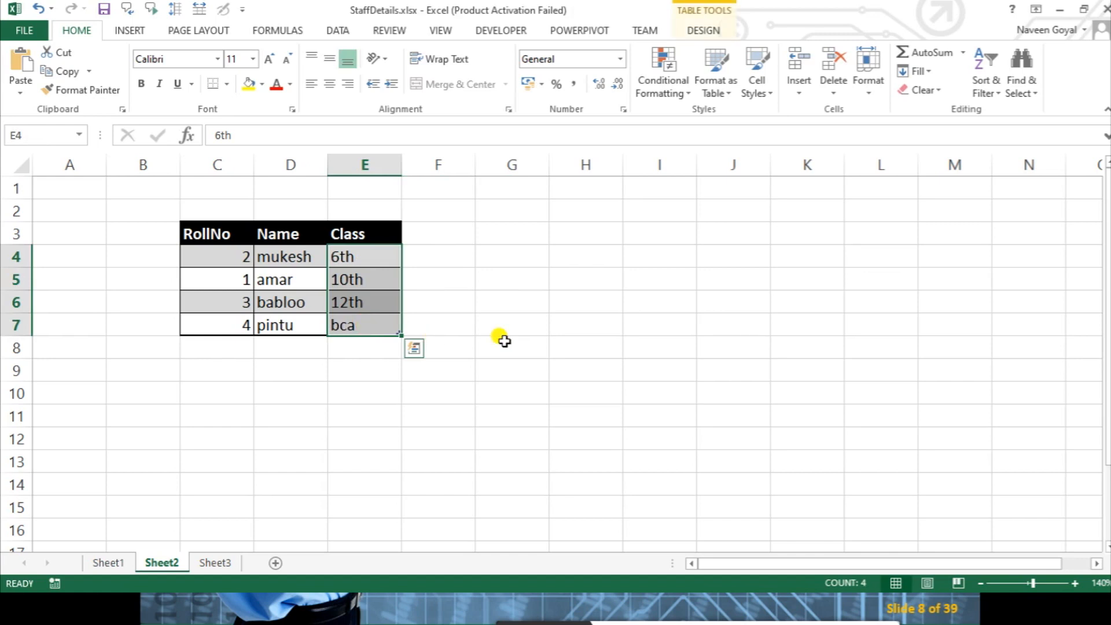